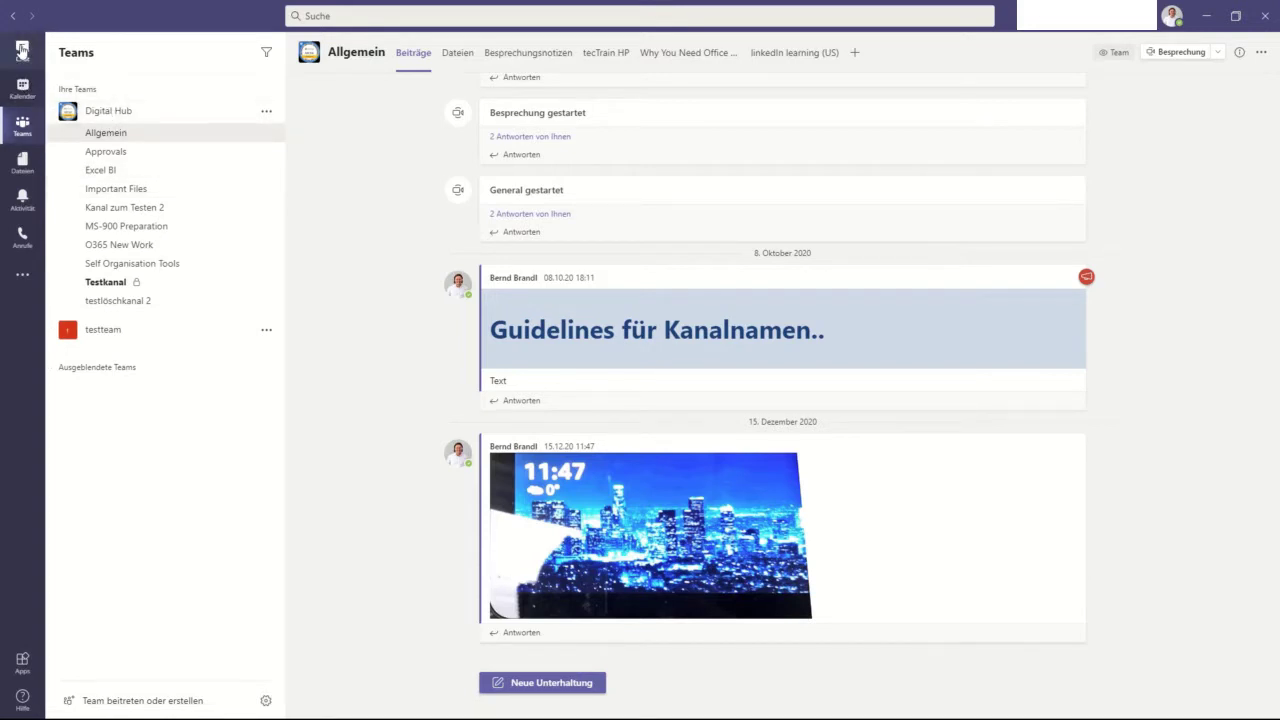
Glance at Chat and Teams, then show the Dateien 'Zuletzt verwendet' recent files list
click(22, 50)
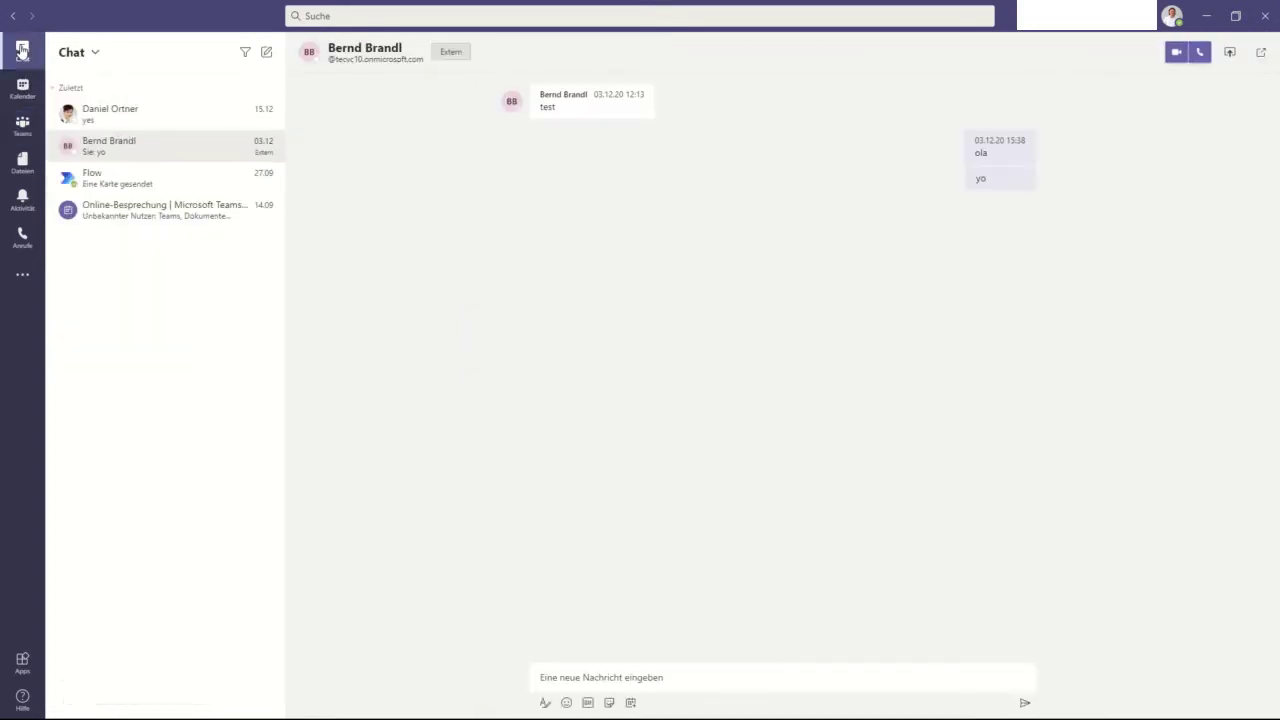
click(22, 125)
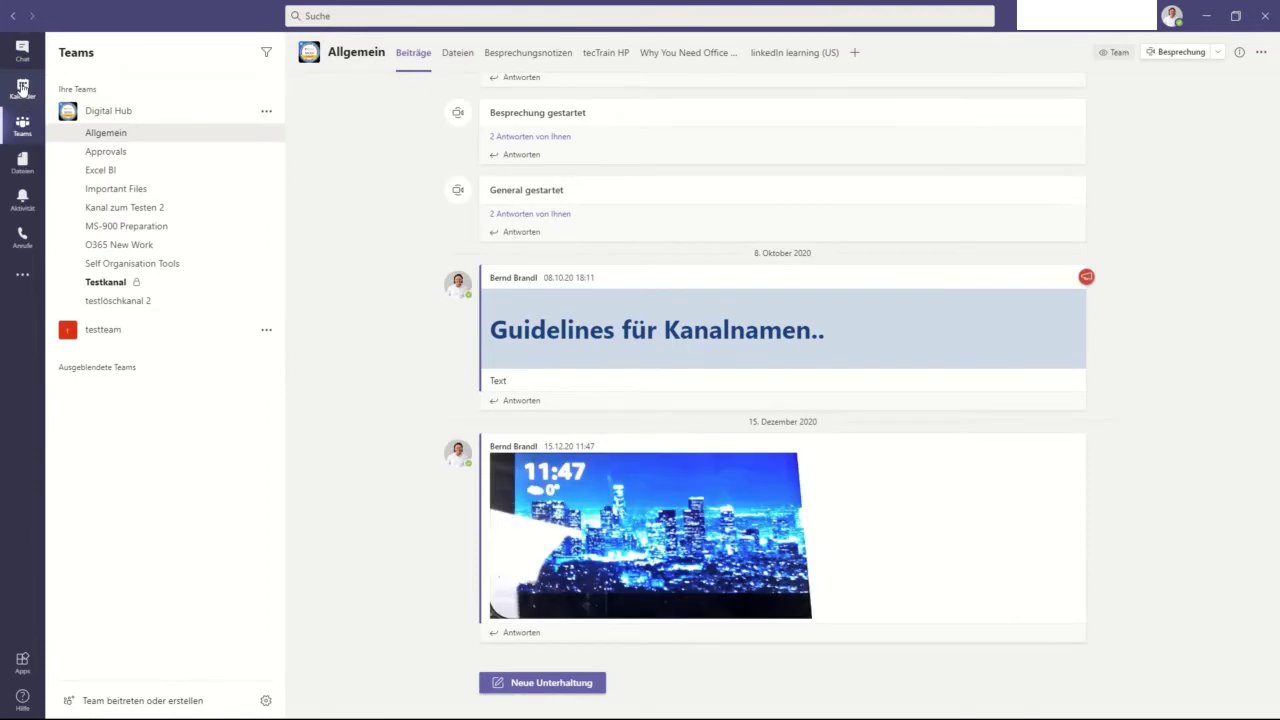
click(22, 162)
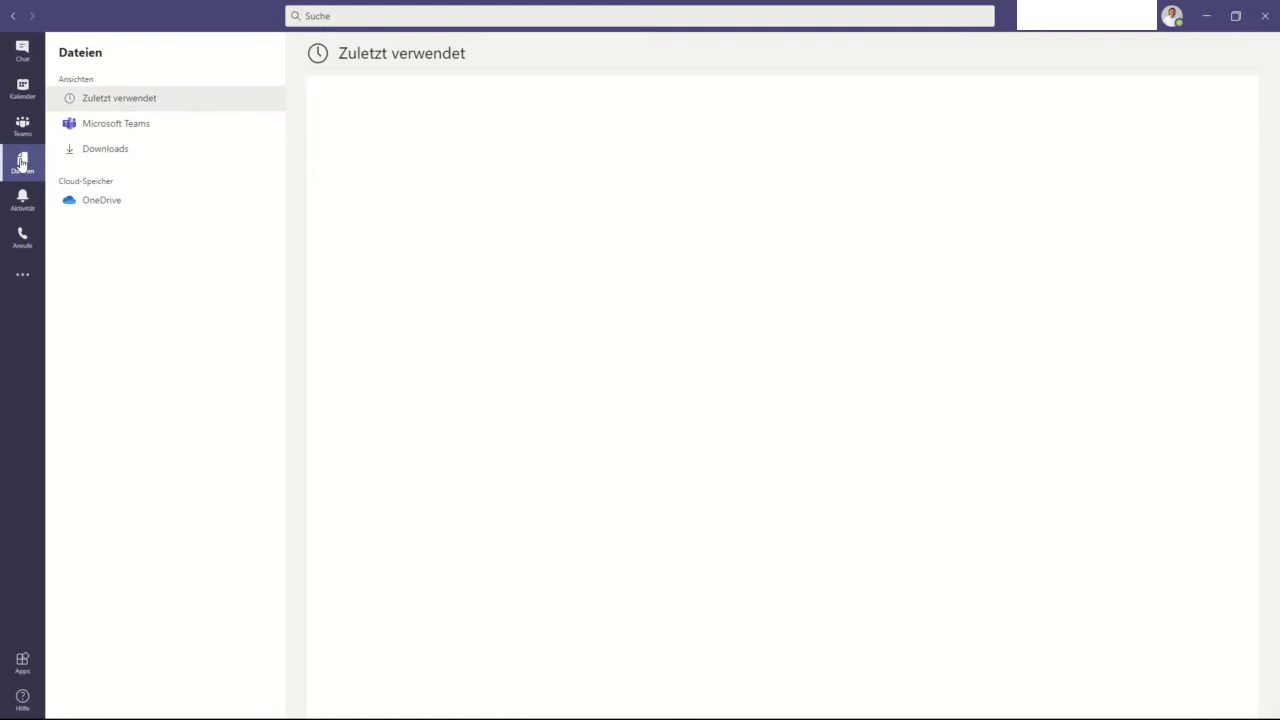
Browse OneDrive's Excel Controller Schulung folder, then bring up the Cloud-Speicher hinzufügen provider list
click(102, 201)
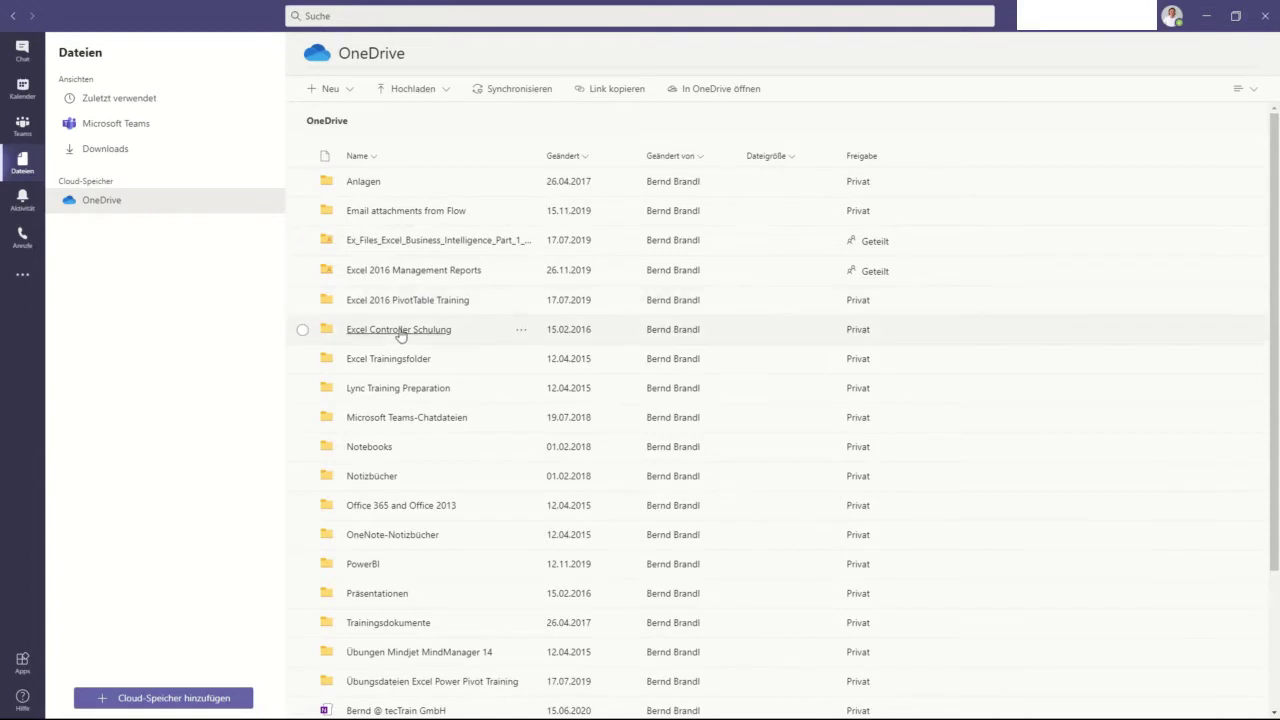
click(399, 330)
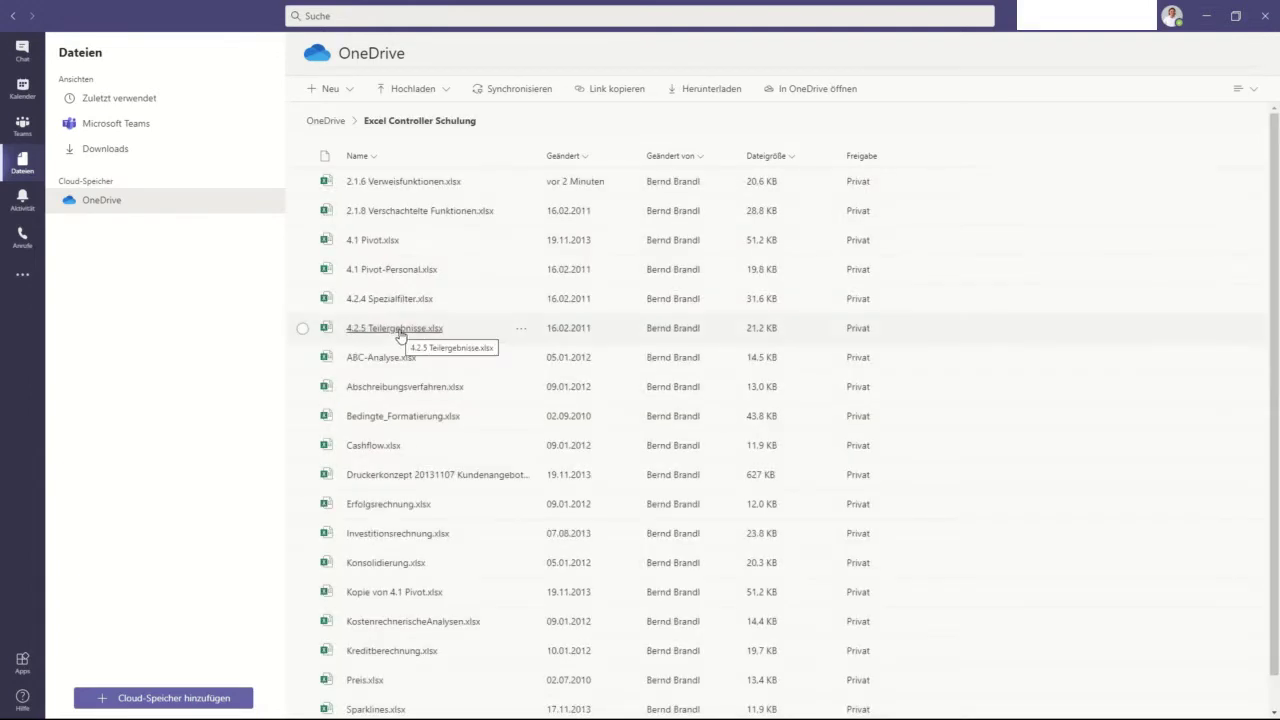
click(520, 183)
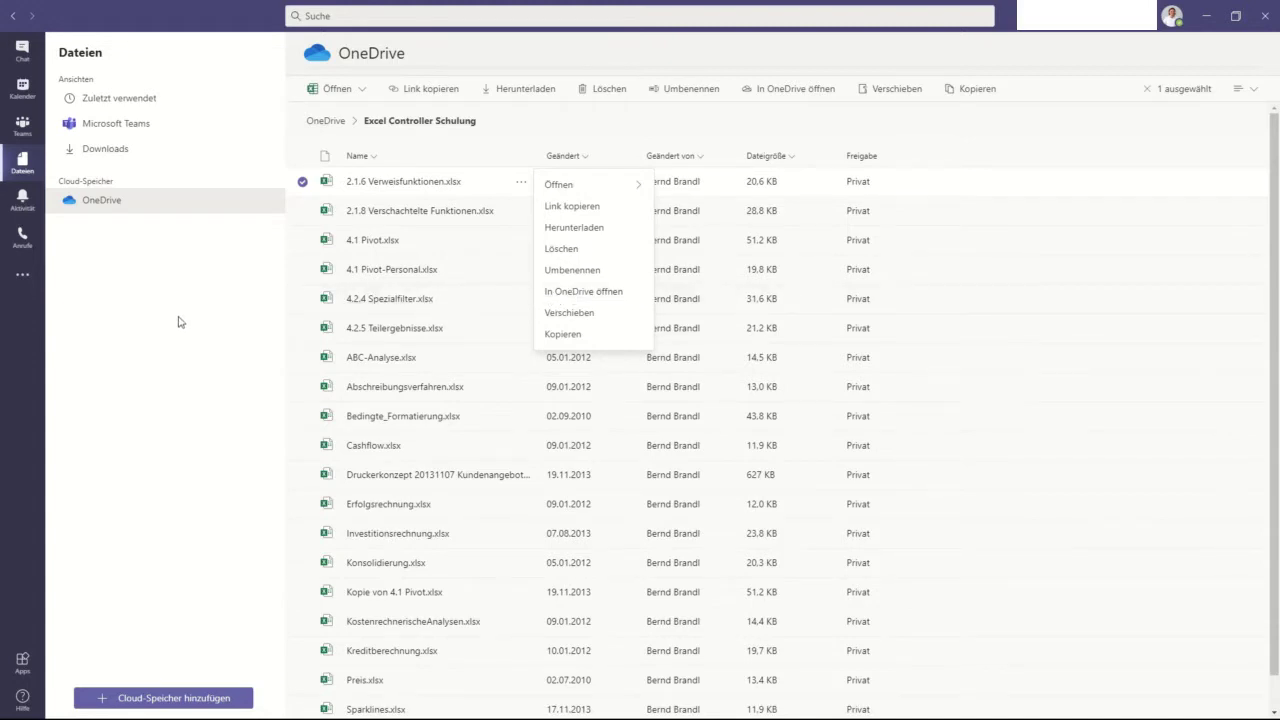
click(132, 699)
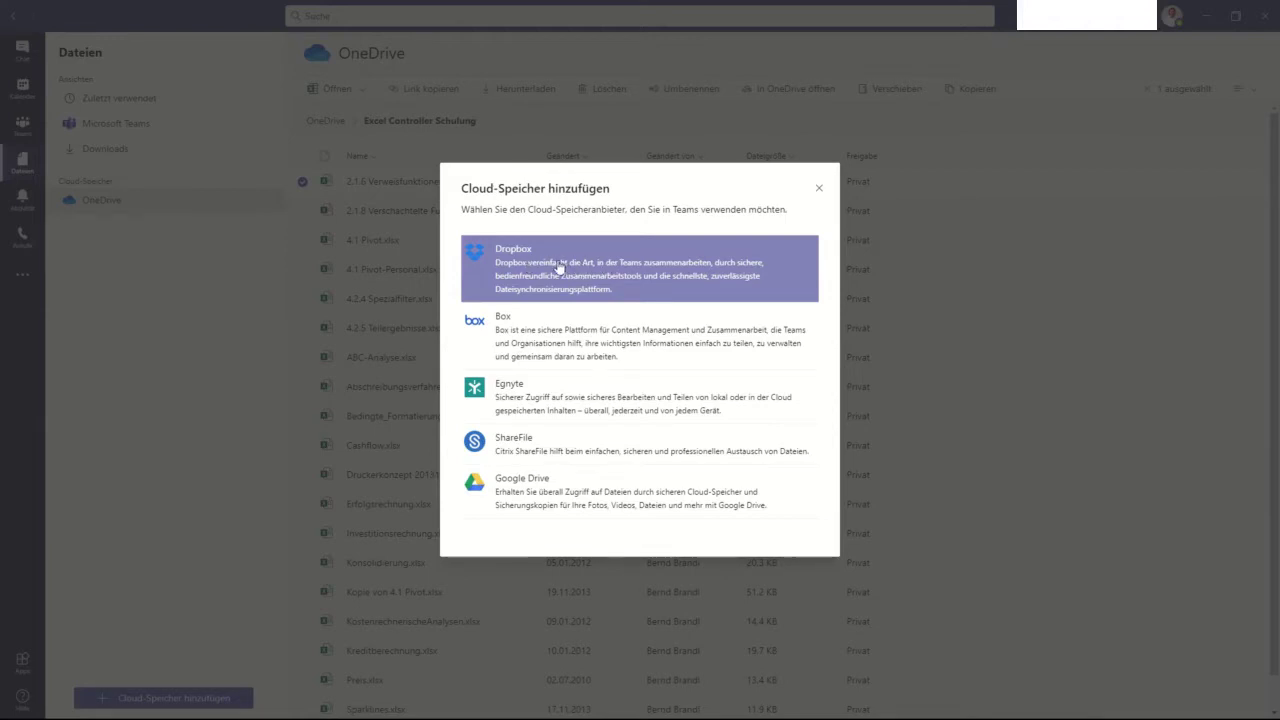
Close the Cloud-Speicher hinzufügen dialog, returning to Digital Hub's Allgemein channel
click(818, 189)
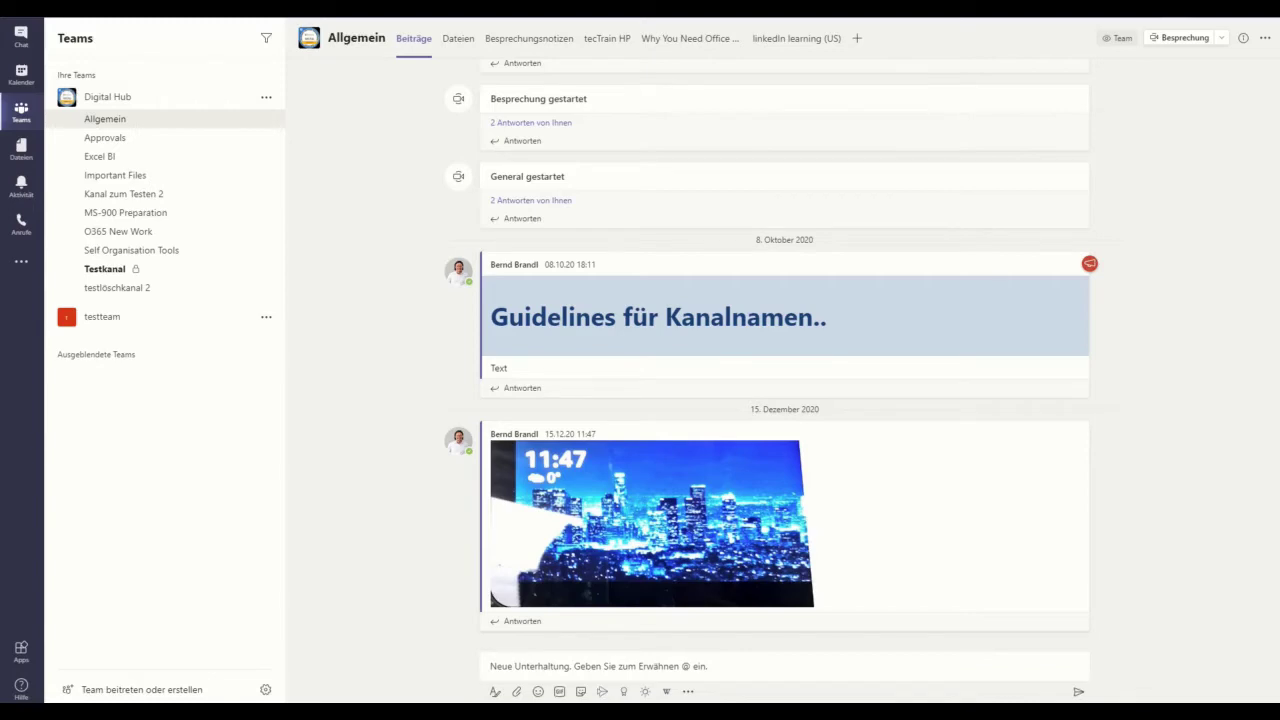
click(1262, 8)
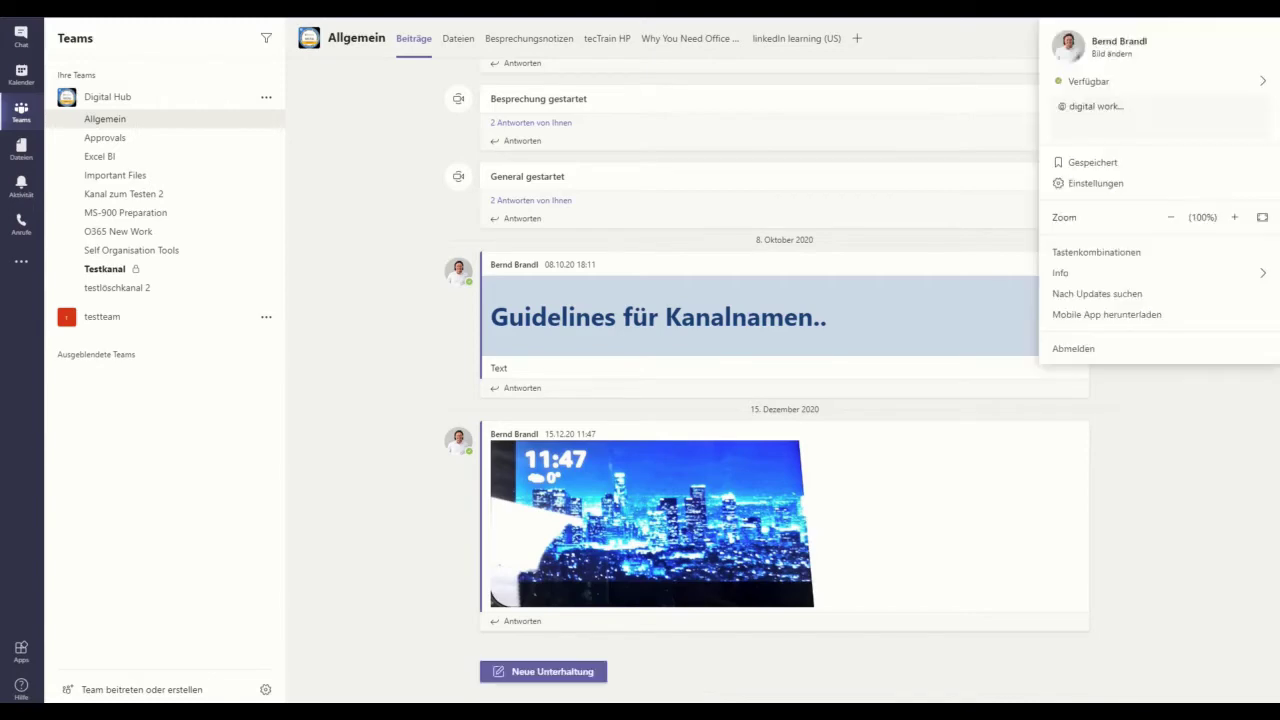
click(1113, 255)
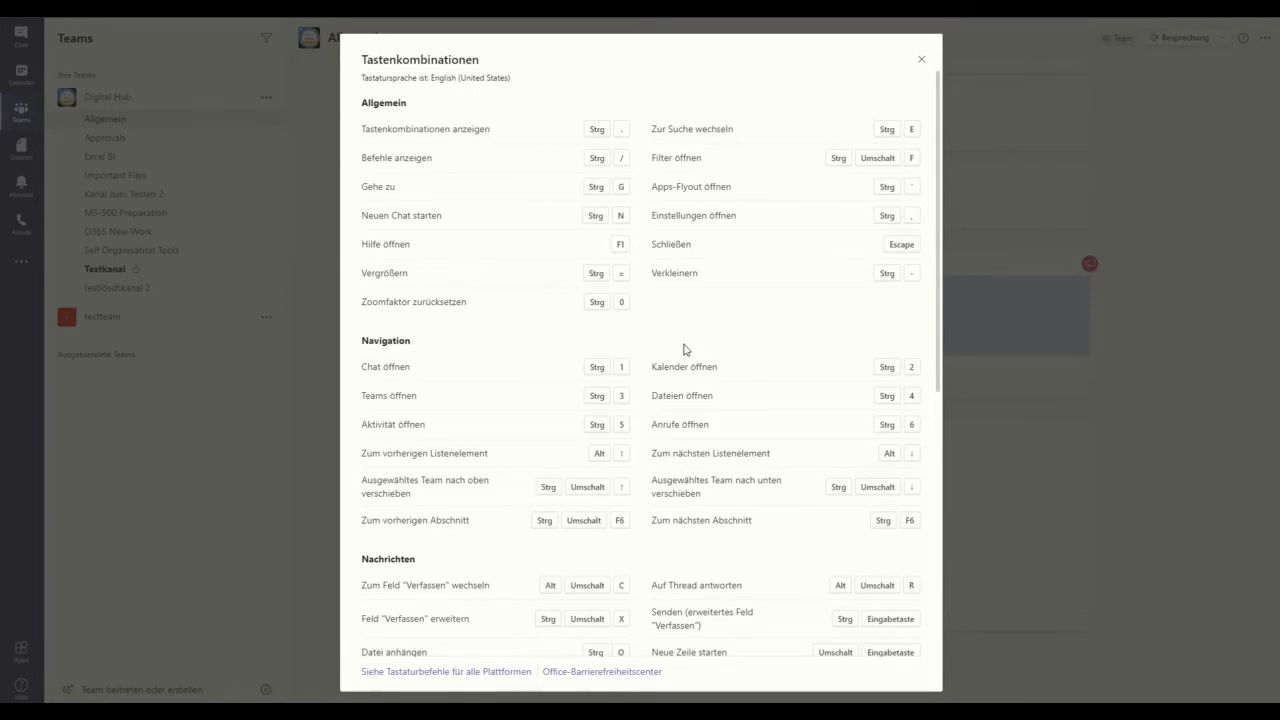
click(921, 60)
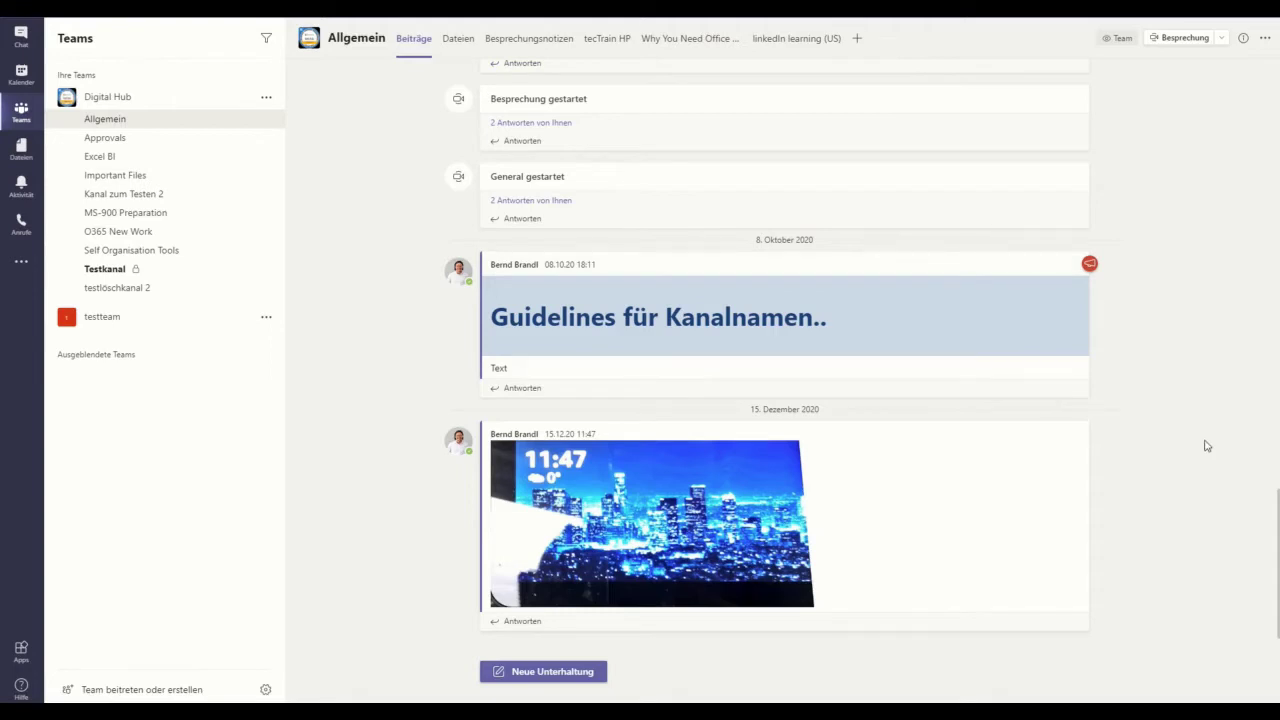
key(ctrl+period)
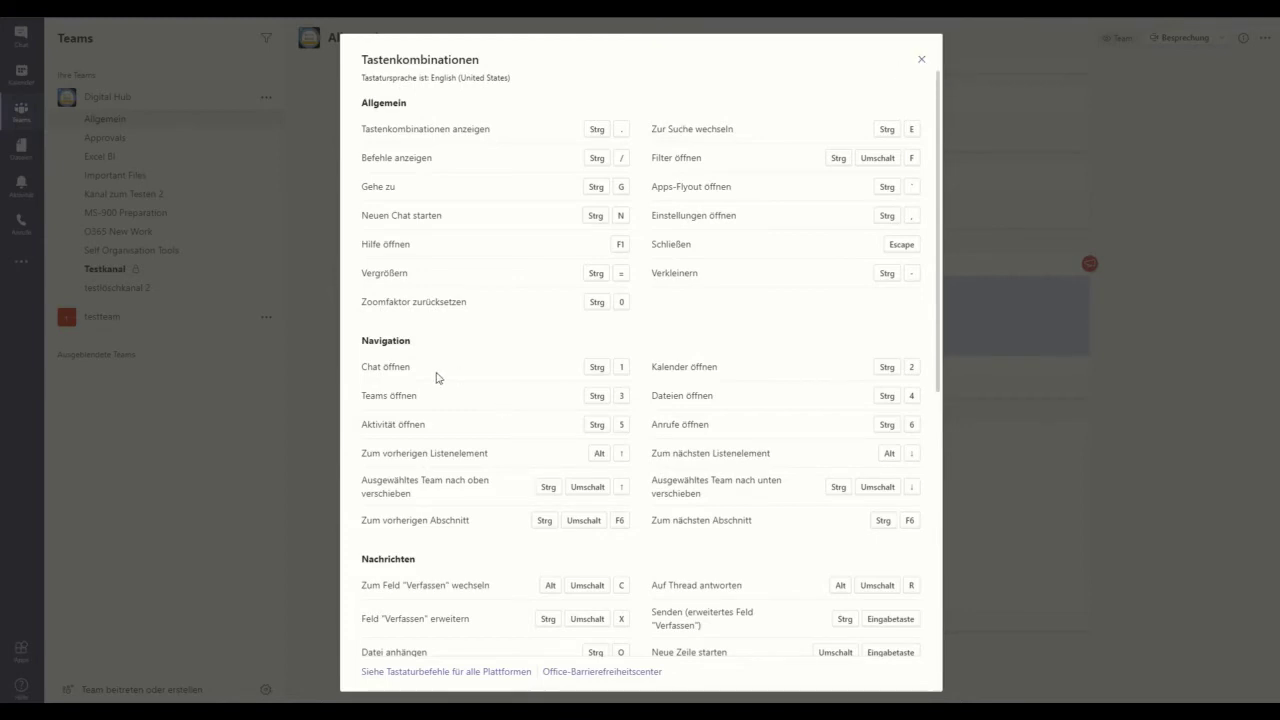
click(922, 58)
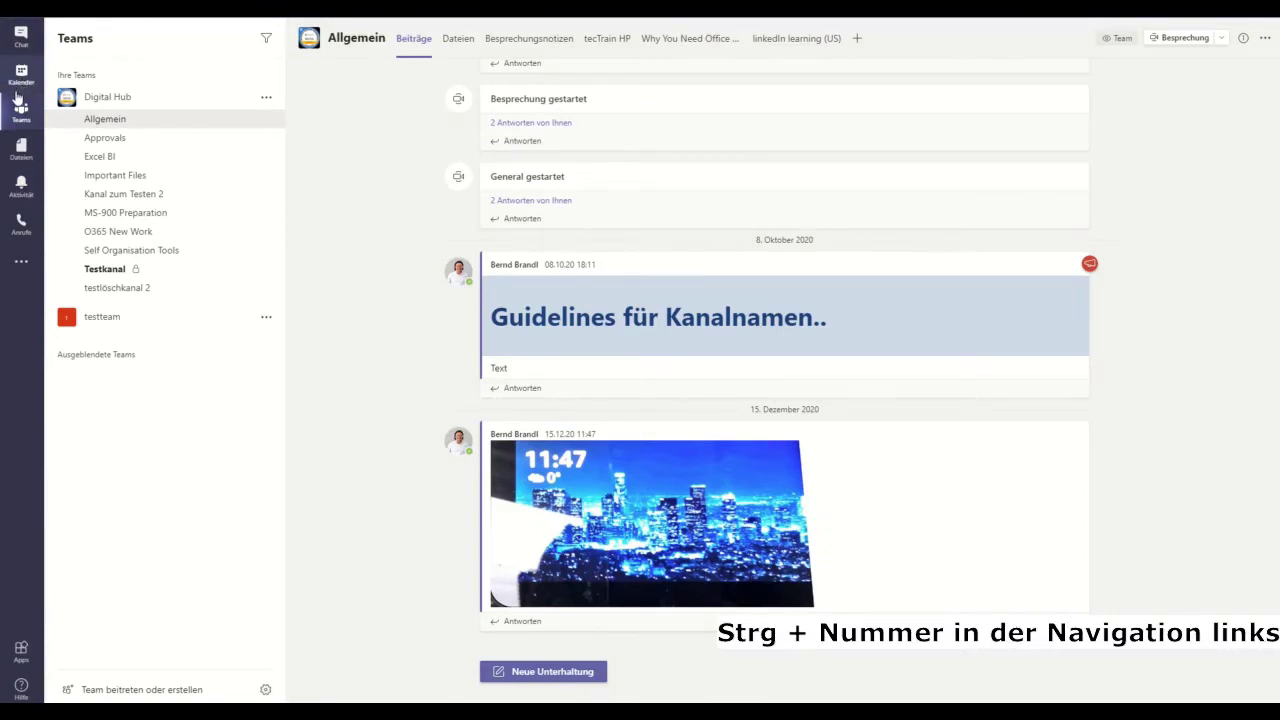
key(ctrl+1)
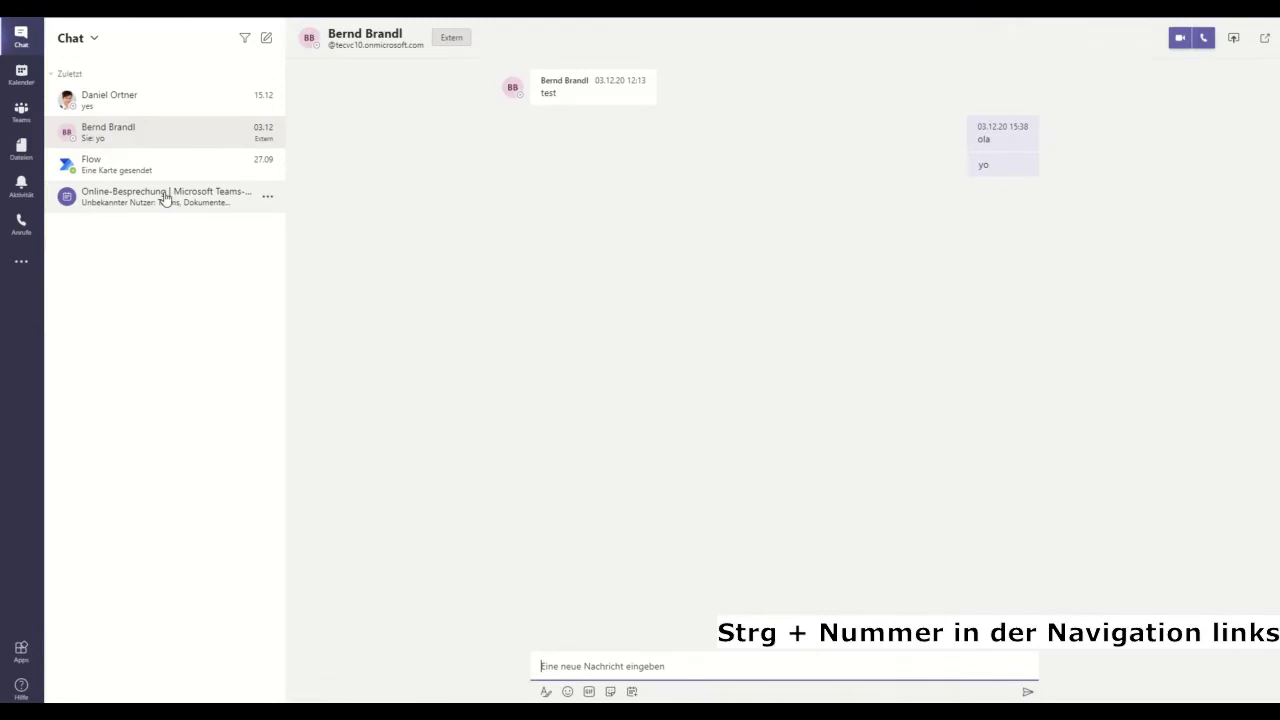
key(ctrl+2)
key(ctrl+3)
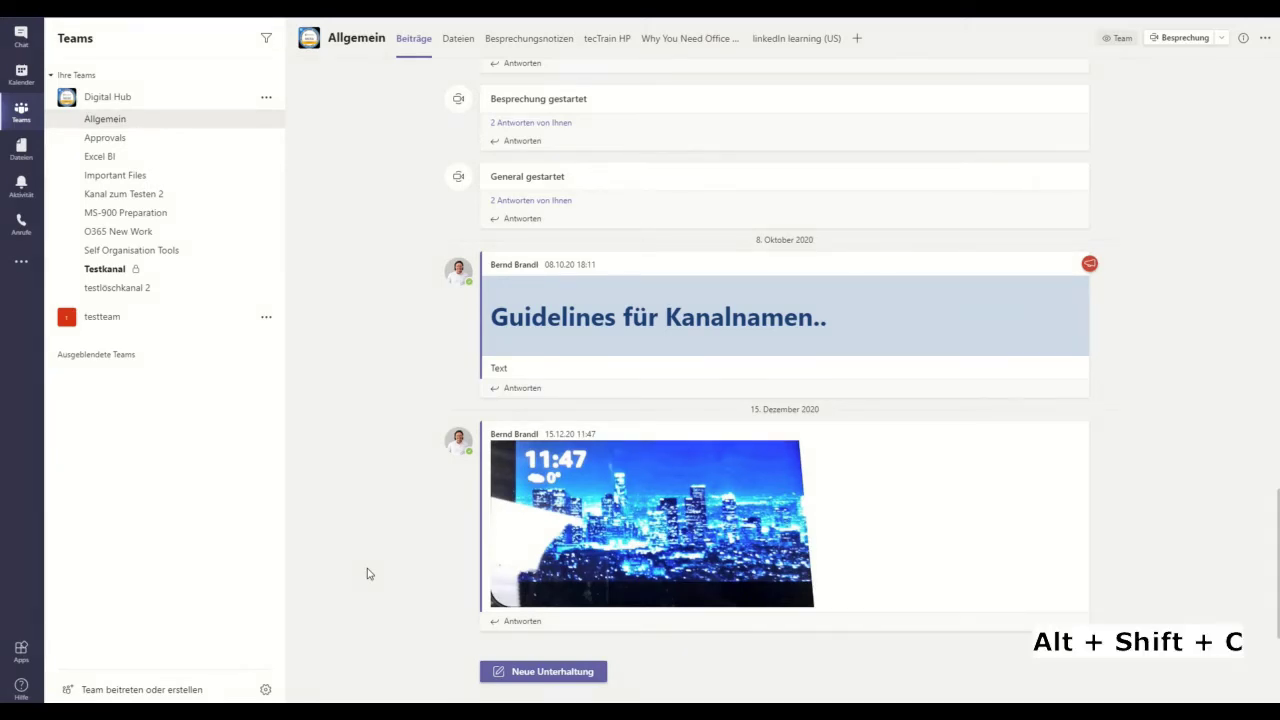
key(alt+shift+c)
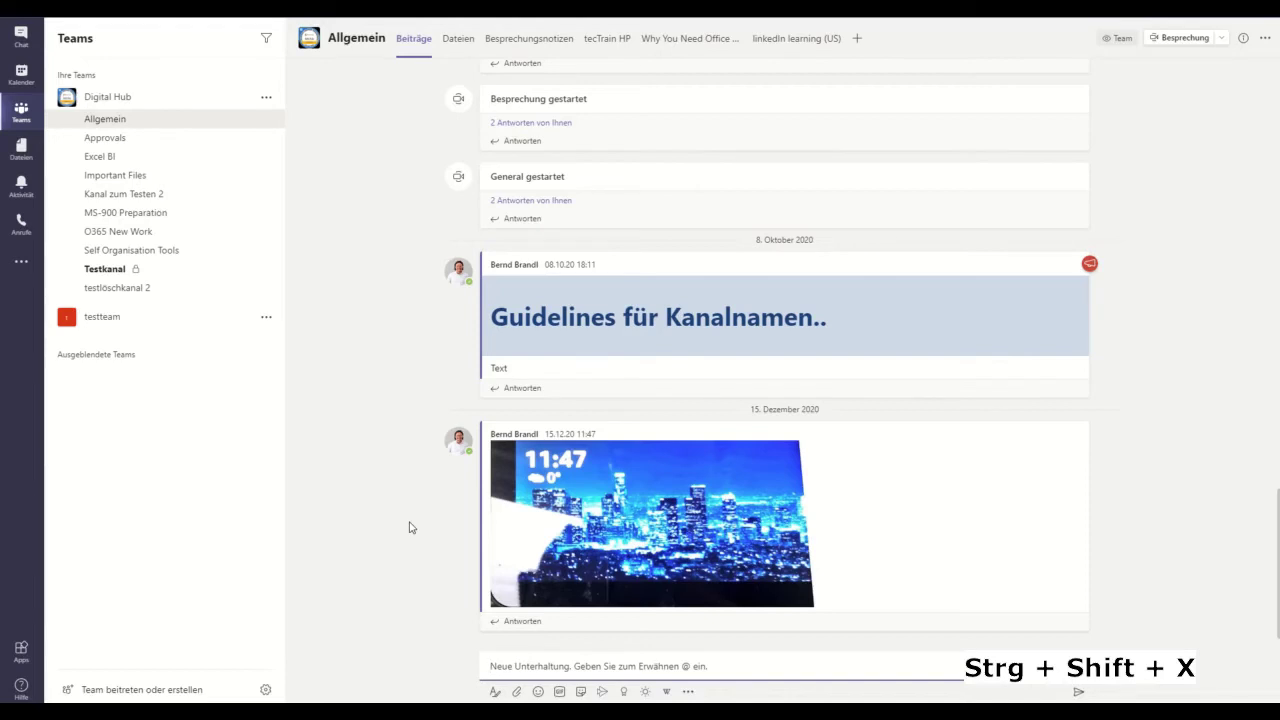
key(ctrl+shift+x)
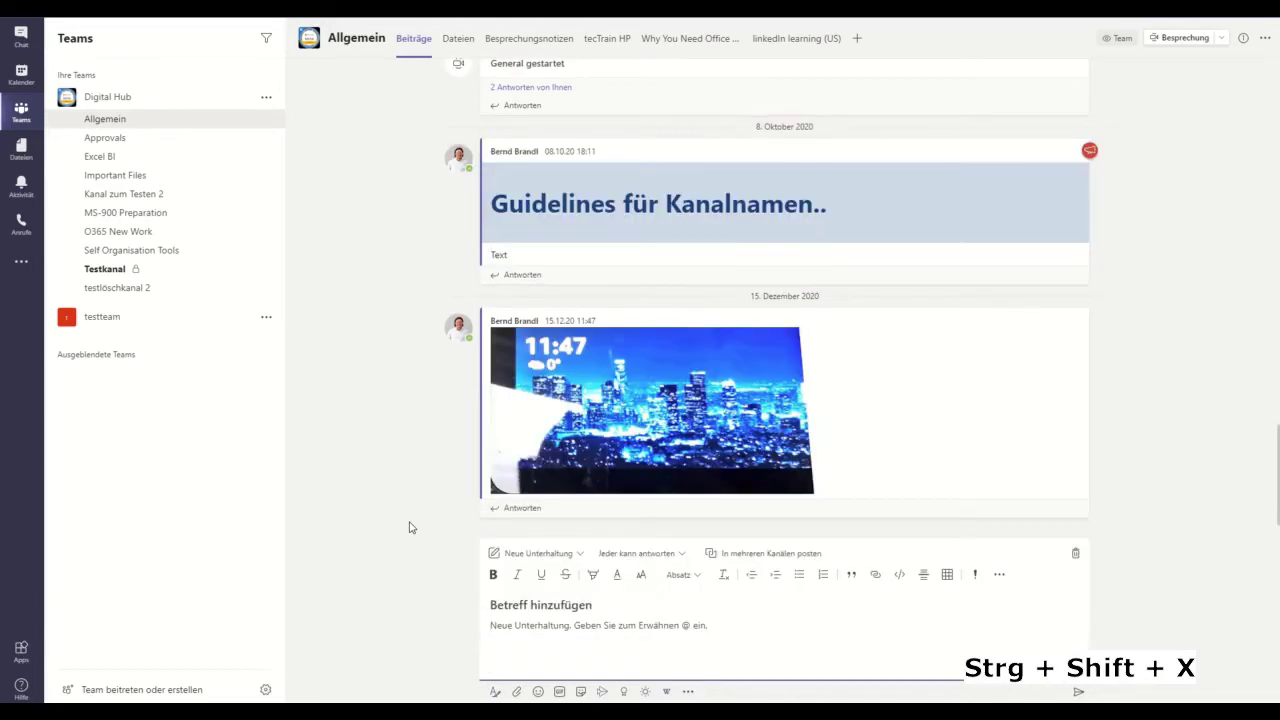
key(ctrl+shift+x)
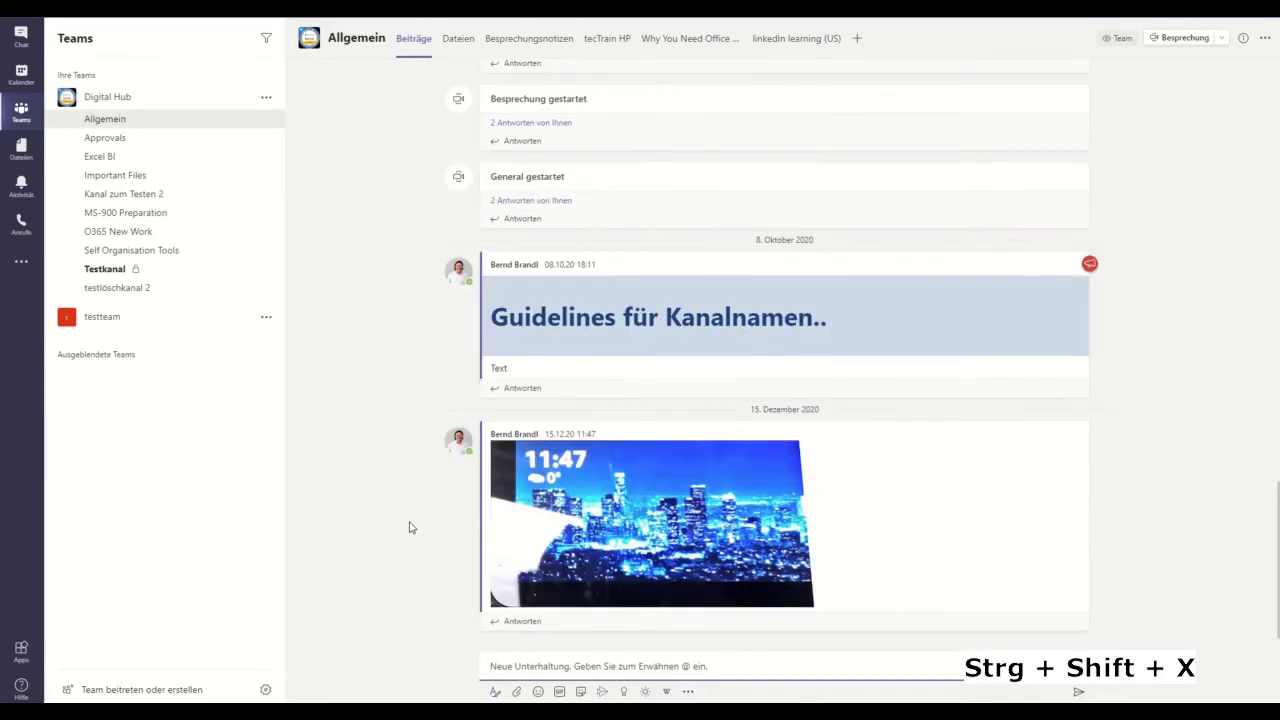
key(ctrl+shift+x)
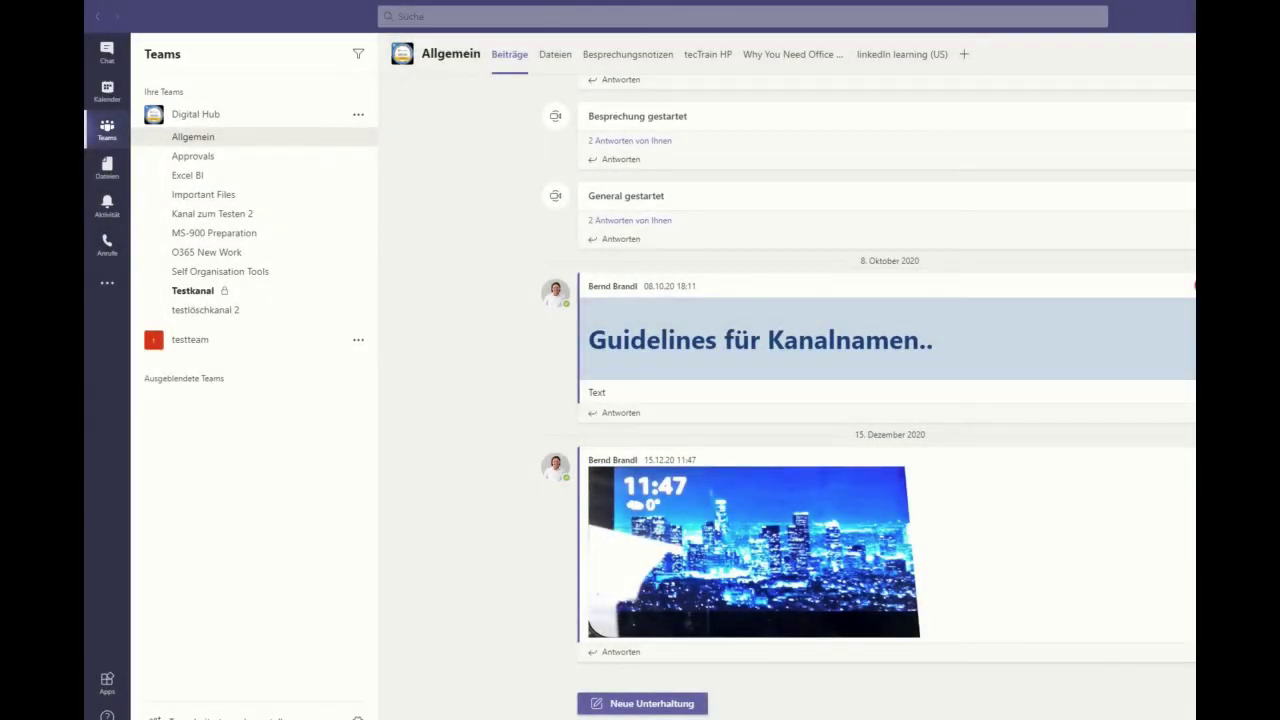
List saved messages with /gespeichert, then set your status to Beschäftigt via a slash command
click(546, 16)
text(/)
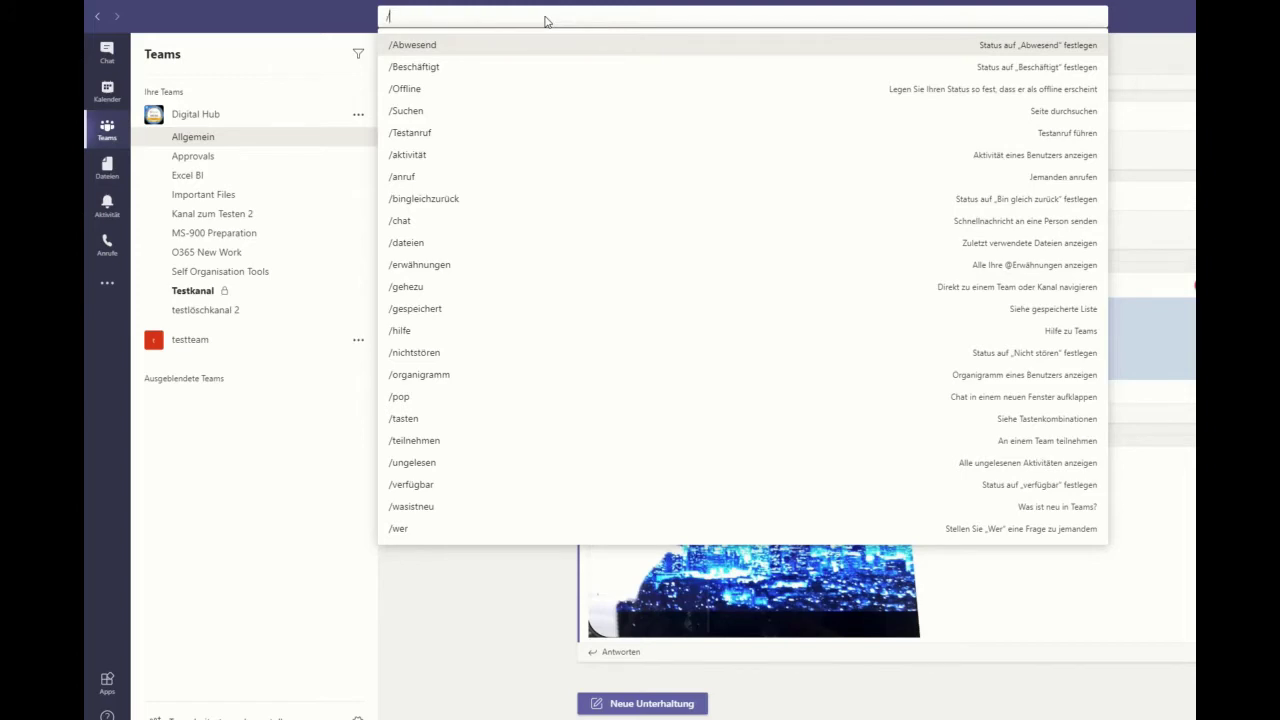
click(418, 308)
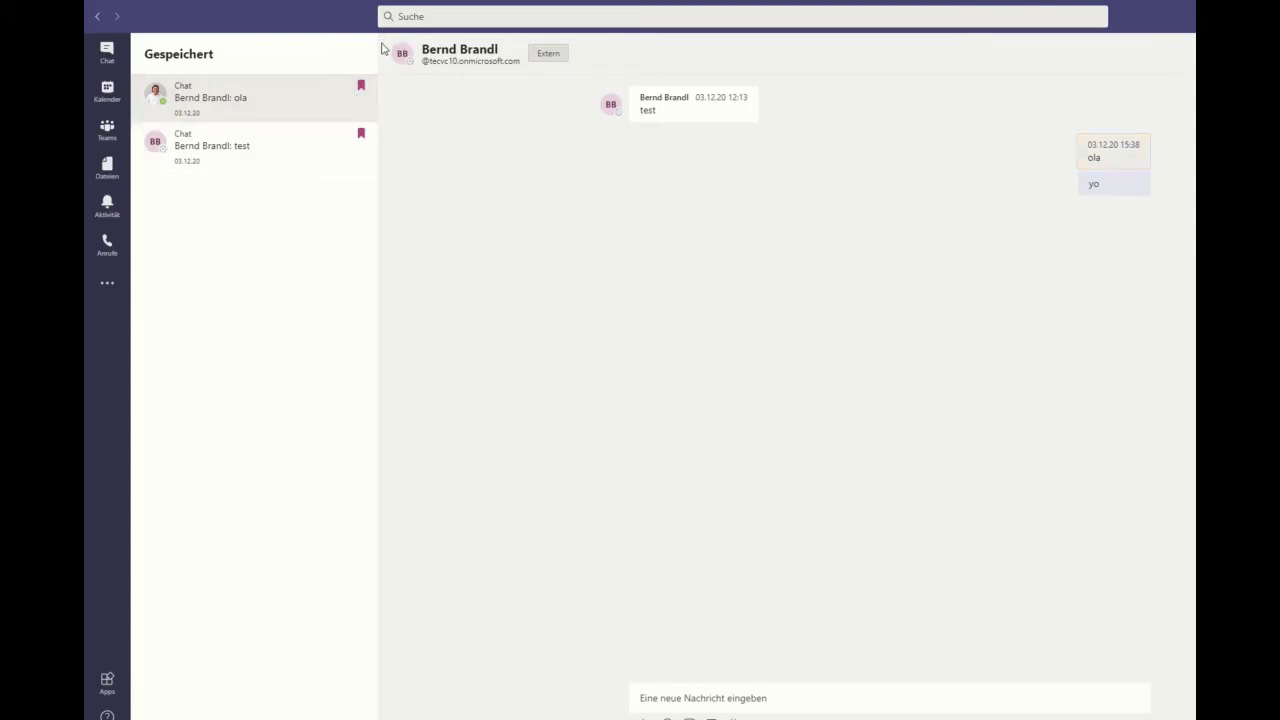
click(457, 15)
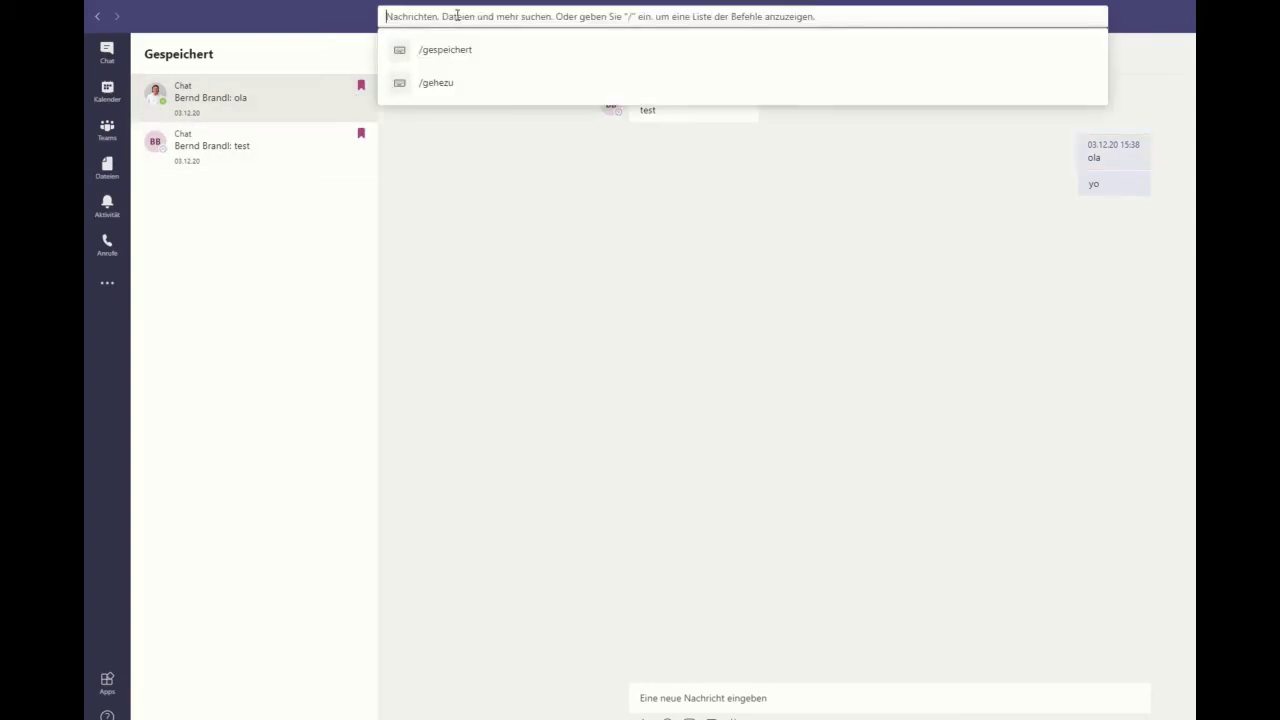
text(/)
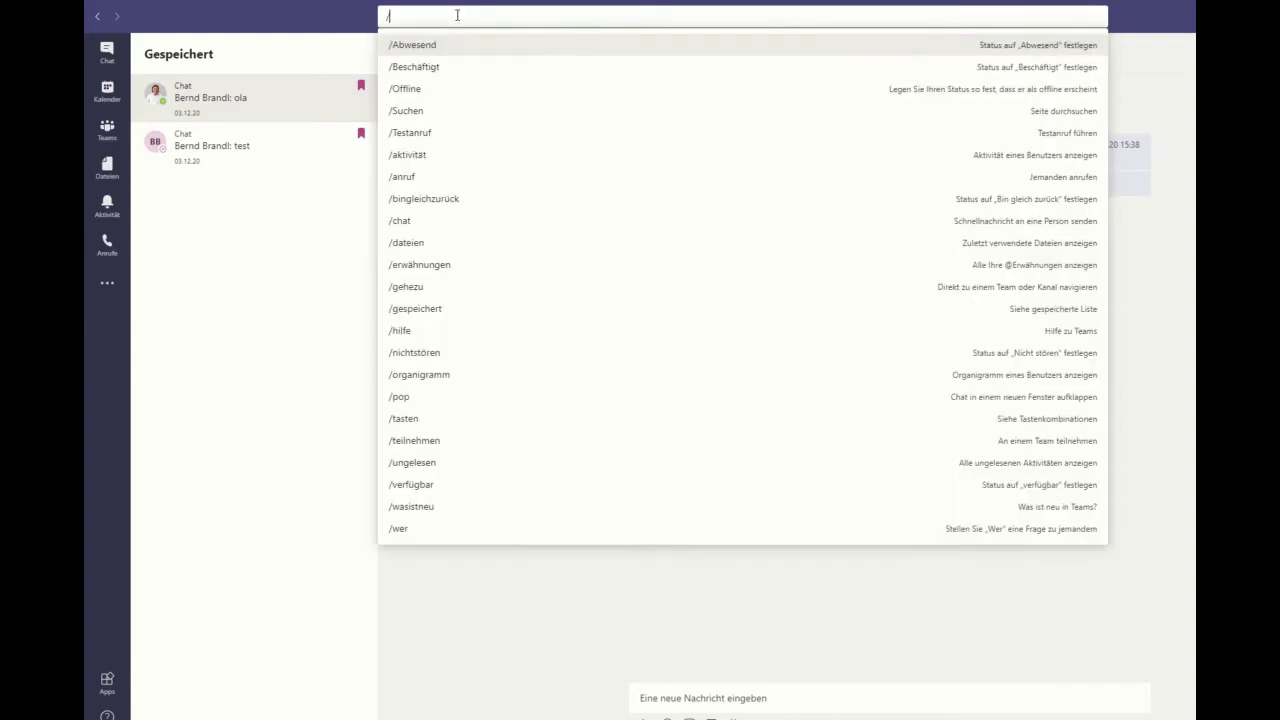
click(426, 69)
mouse_move(459, 49)
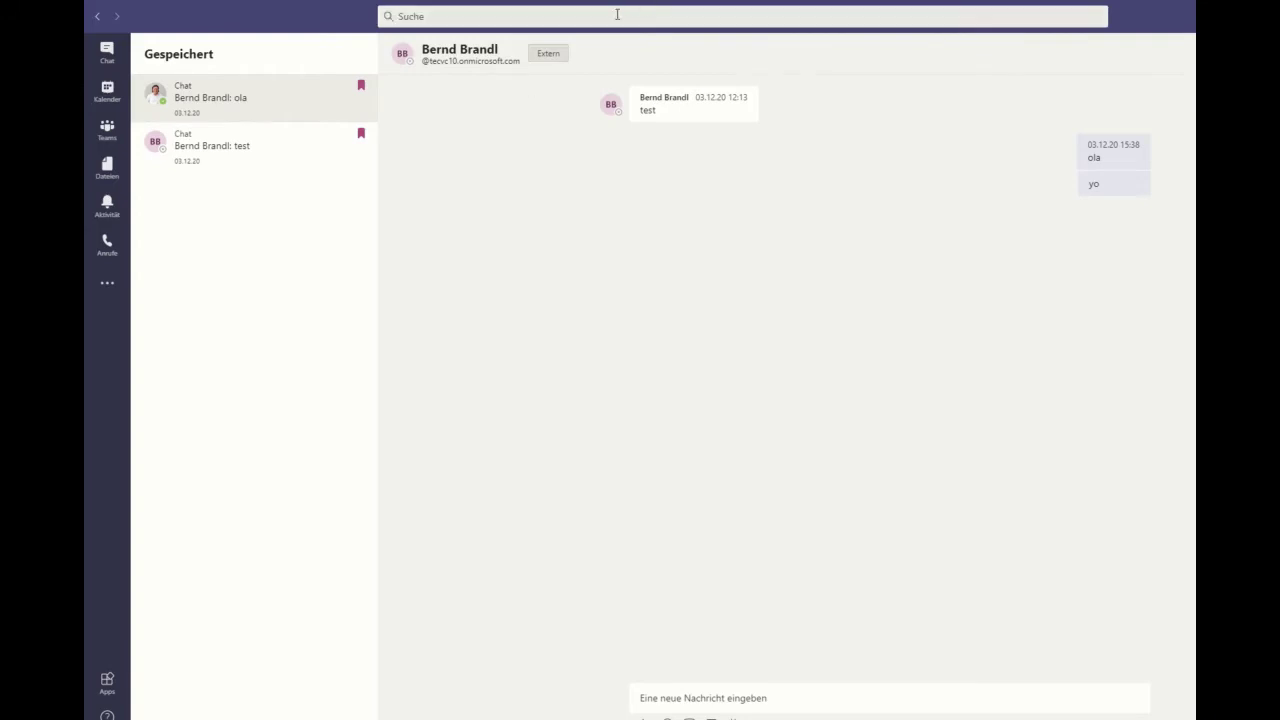
Jump to Digital Hub's Excel BI channel using /gehezu and the search 'excel'
click(520, 17)
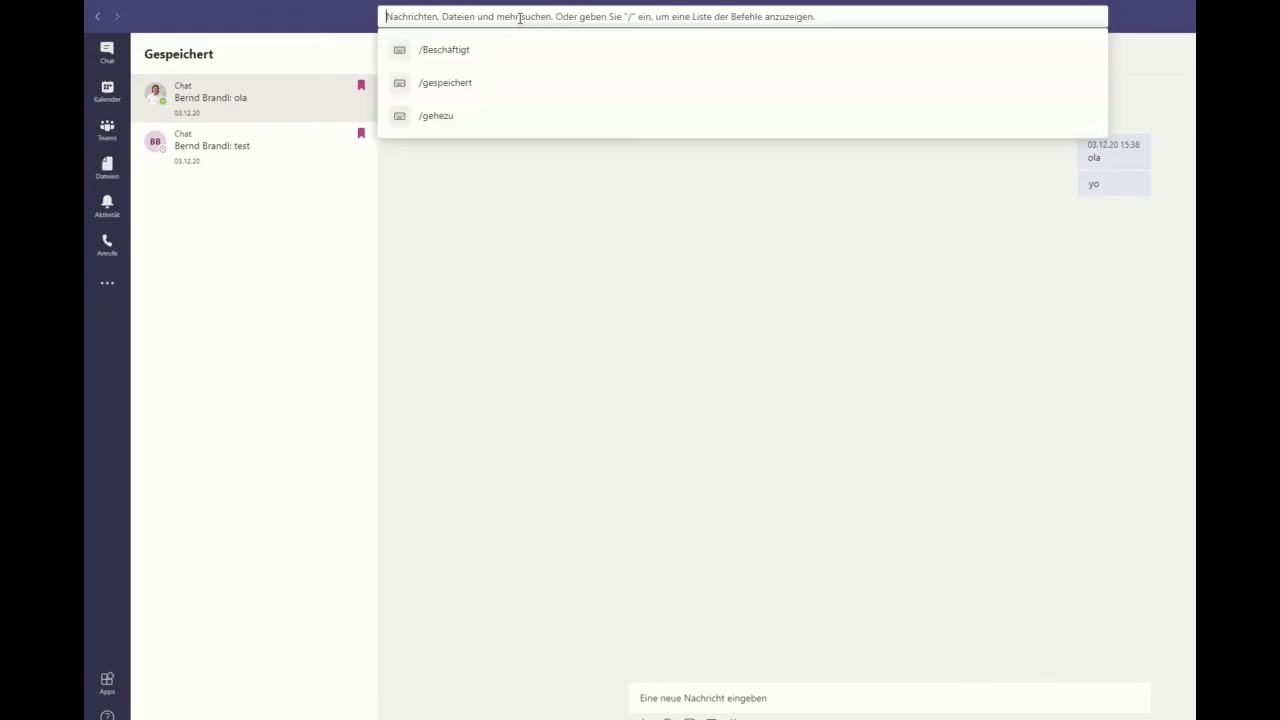
text(/gehe)
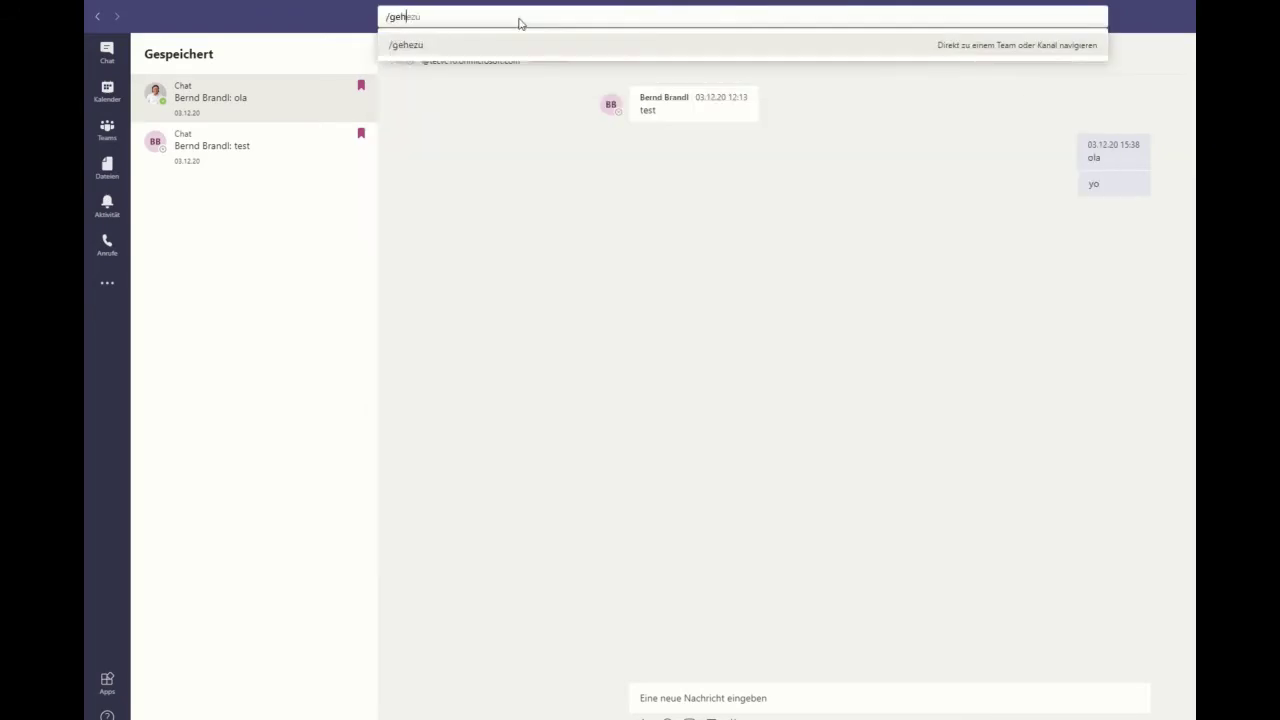
text(z)
text(u)
key(Return)
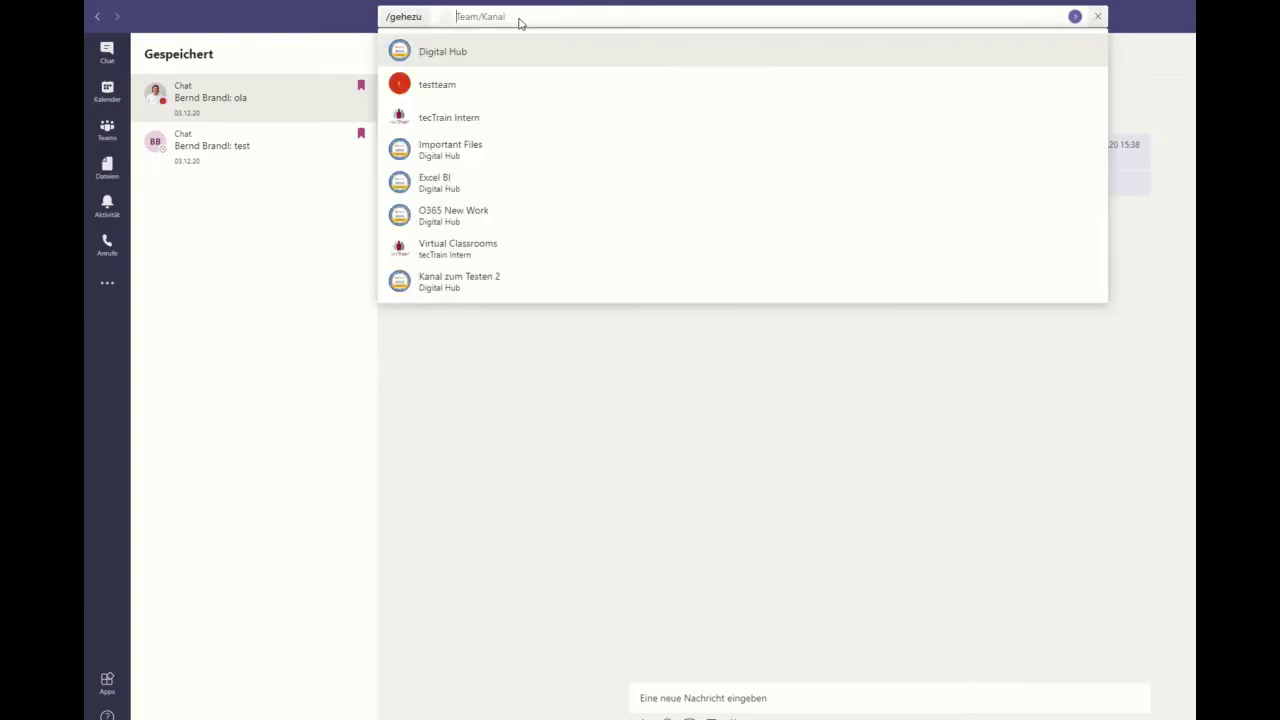
text(excel)
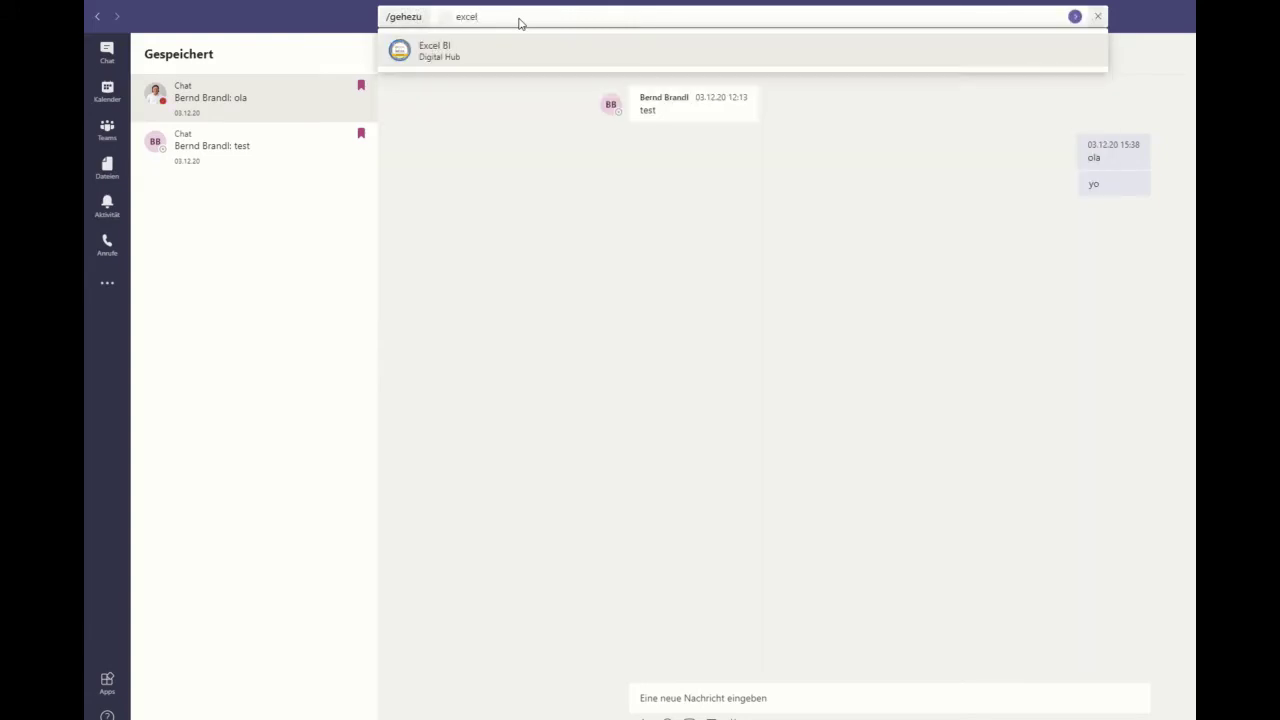
click(458, 53)
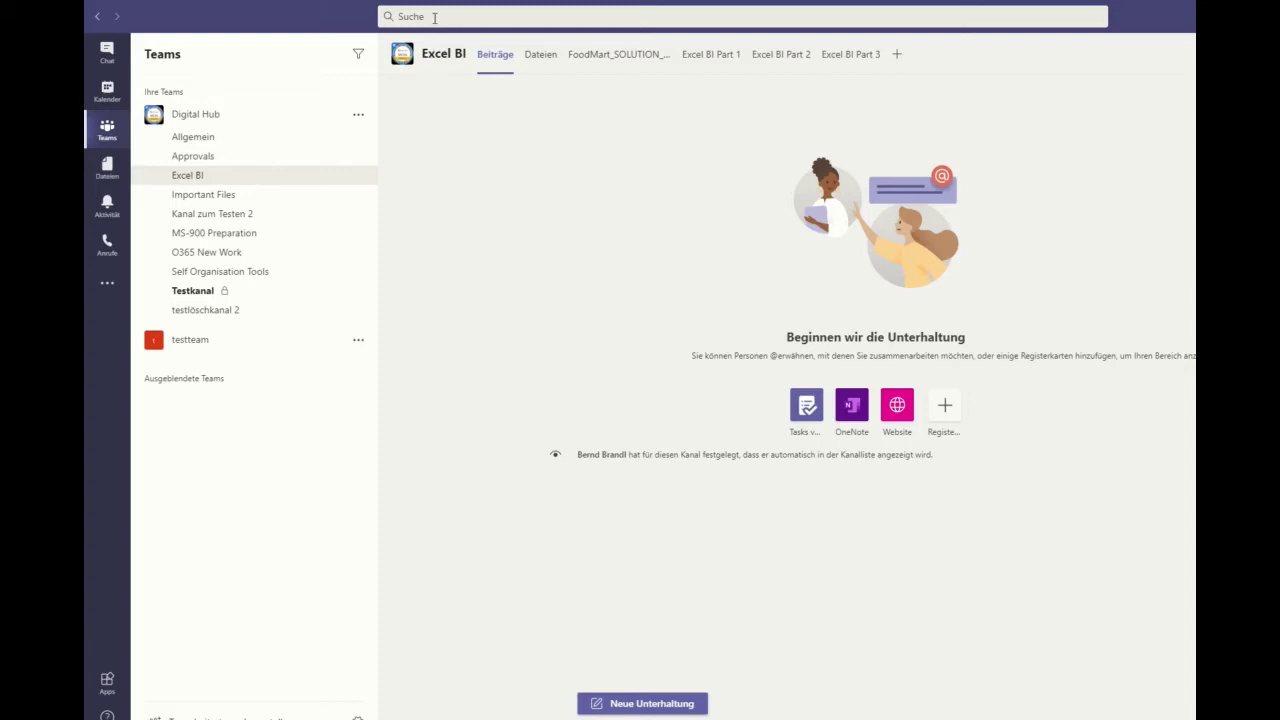
Send a colleague 'hi' via an @-mention in the command box, then view the Chat list
click(434, 17)
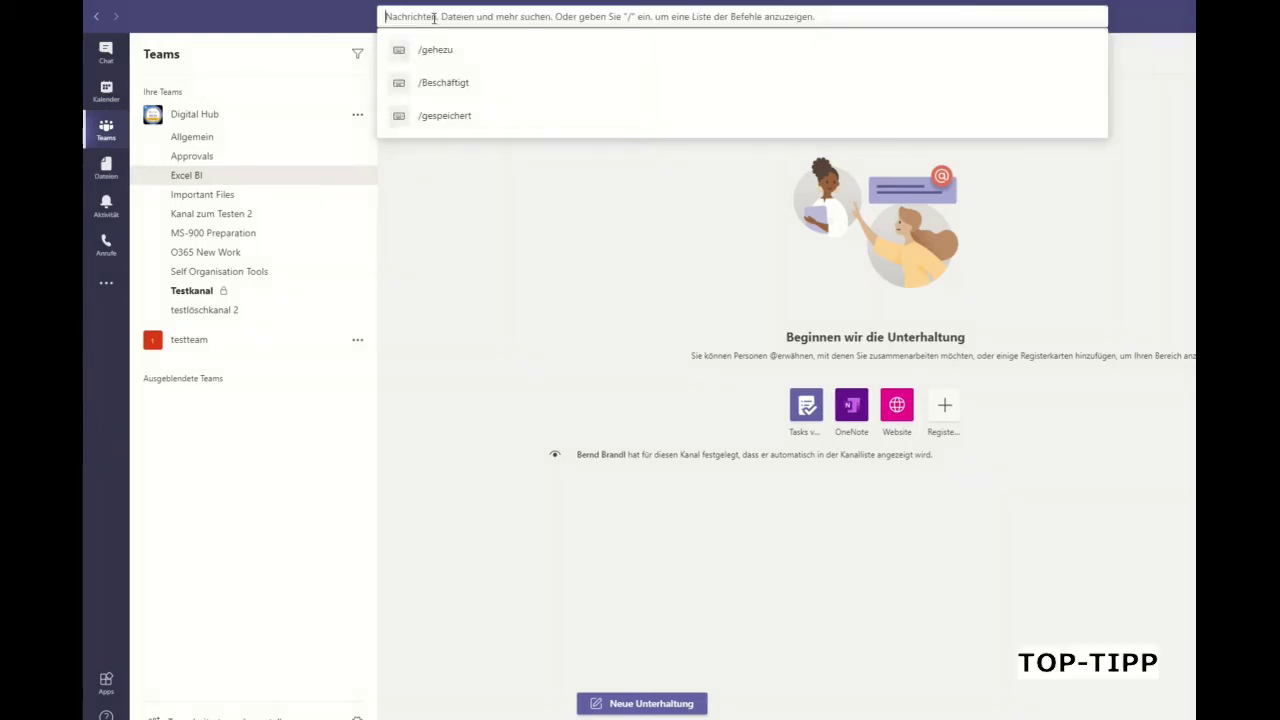
text(@)
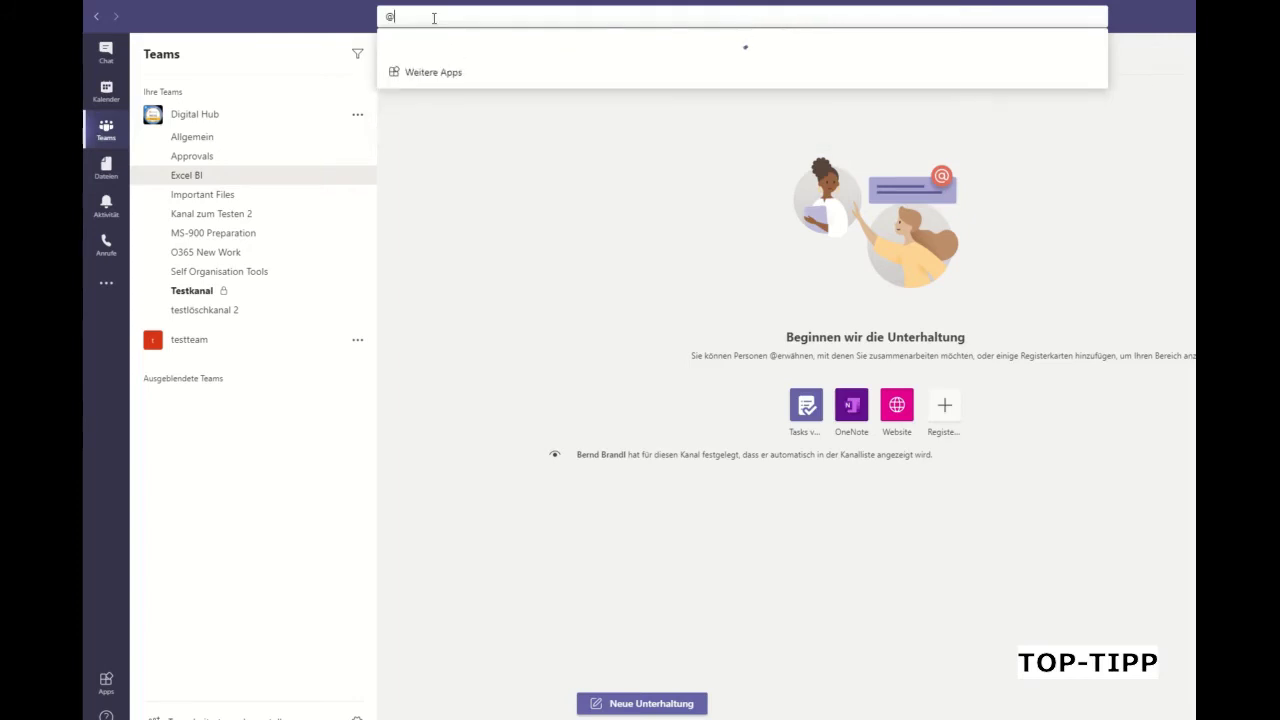
text(da)
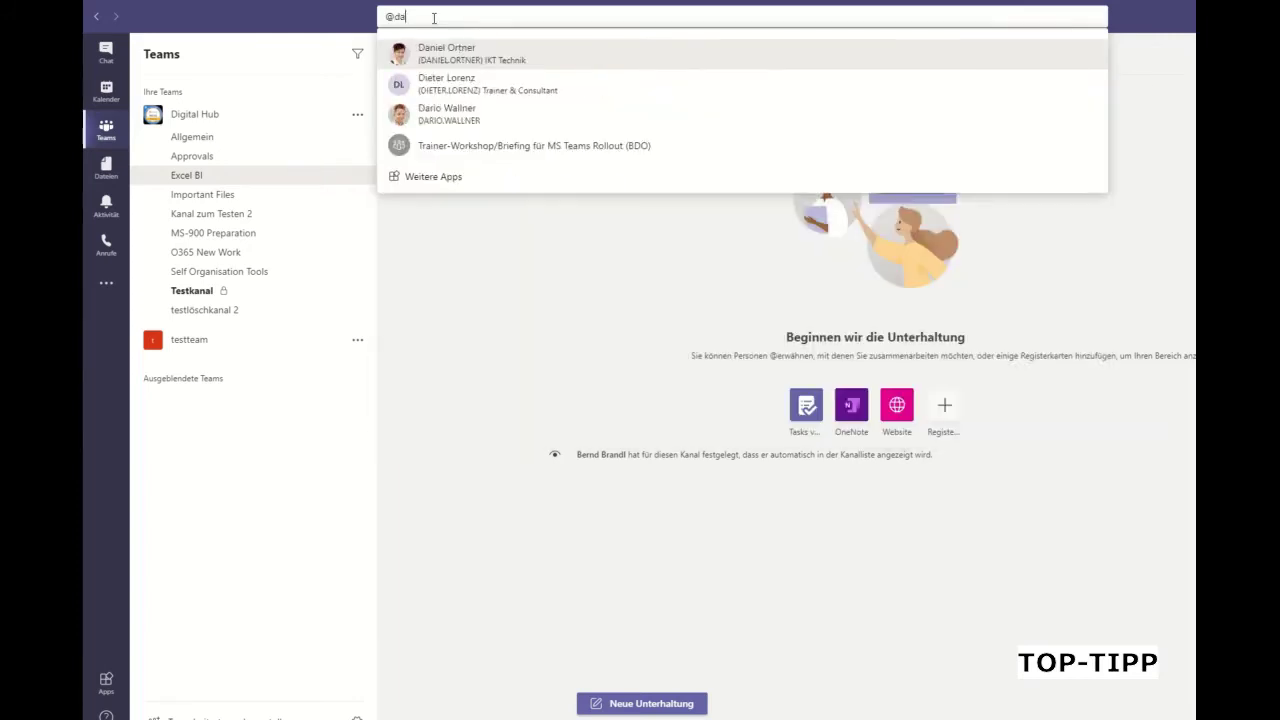
text(n)
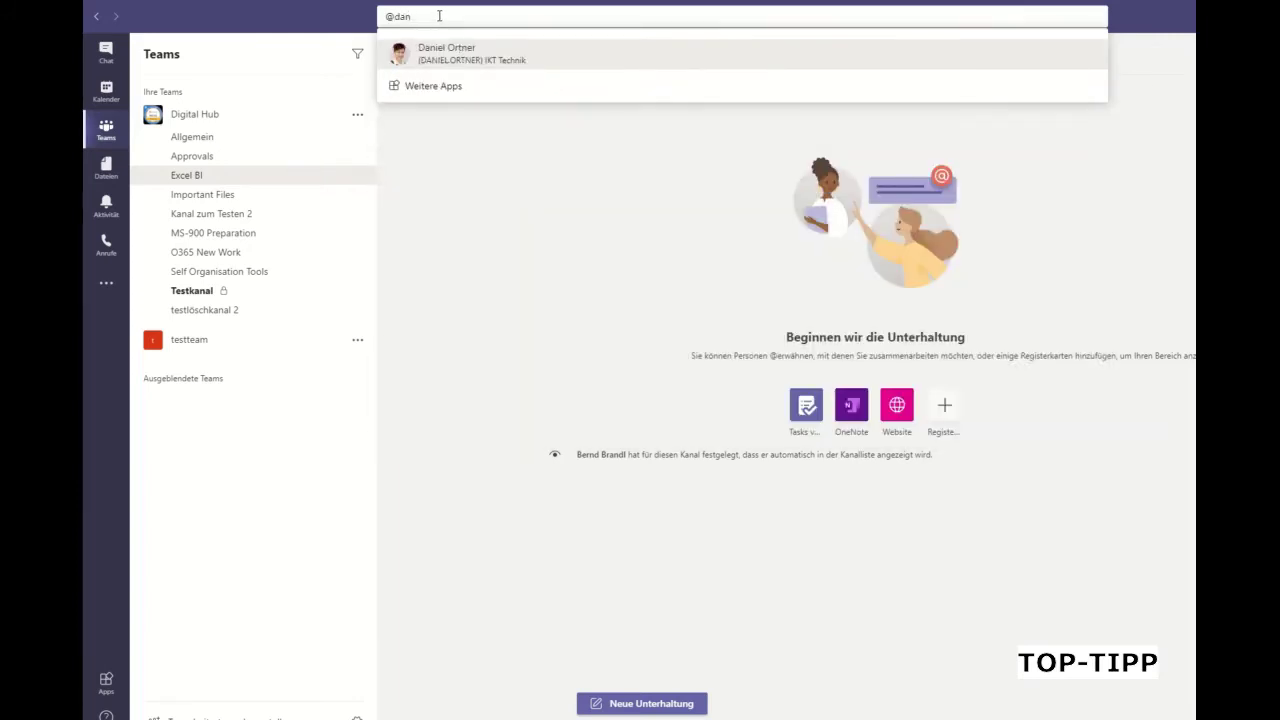
click(477, 54)
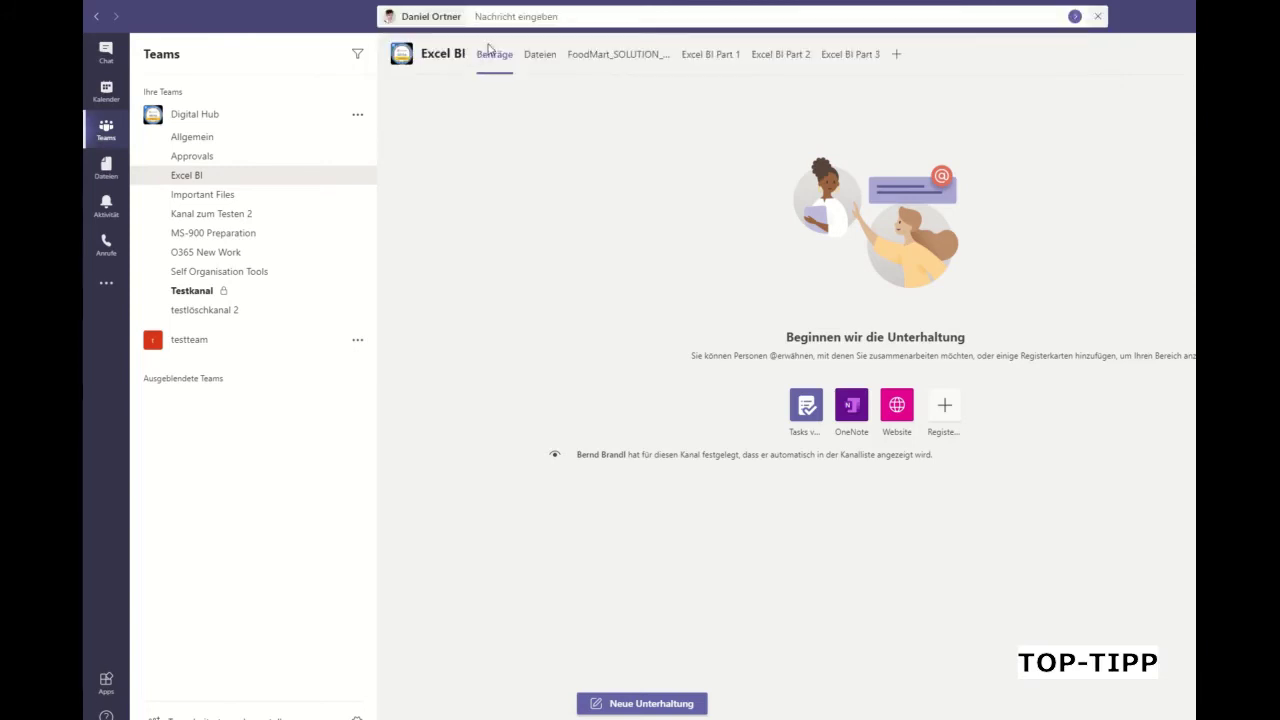
text(hi)
key(Return)
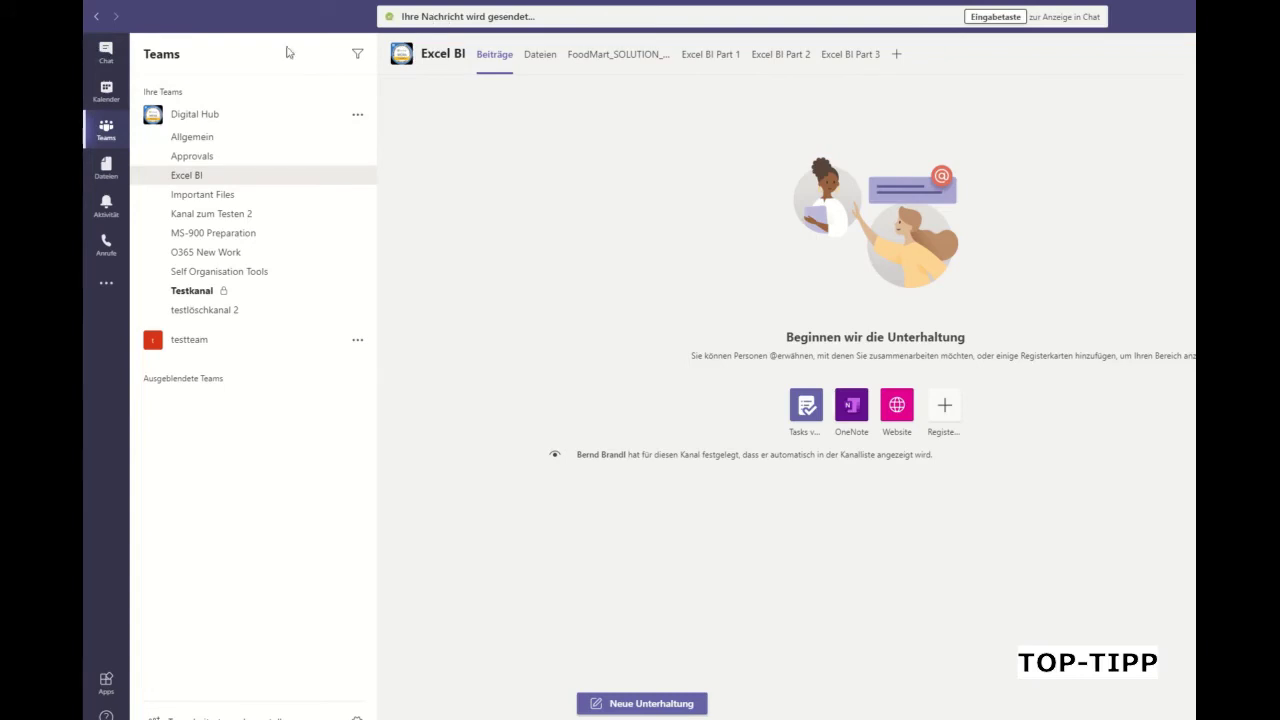
click(108, 56)
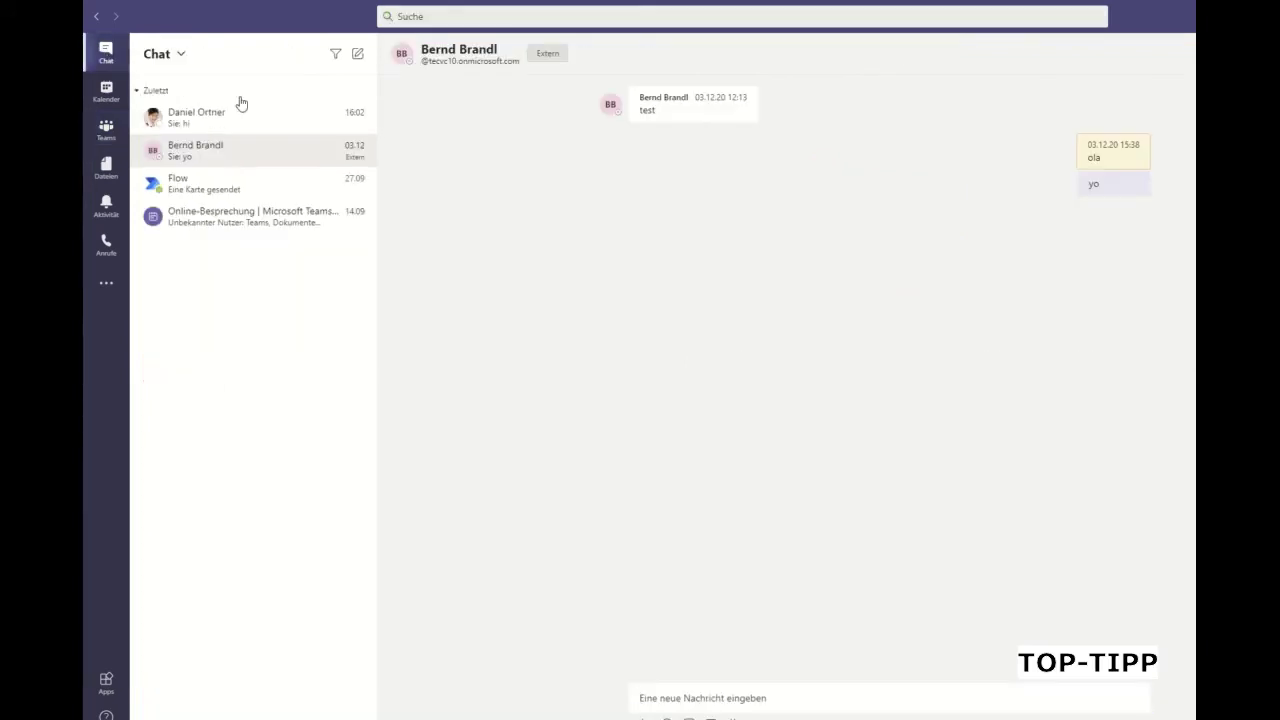
Open the chat with the colleague who received 'hi', then return to Digital Hub's Allgemein
click(220, 118)
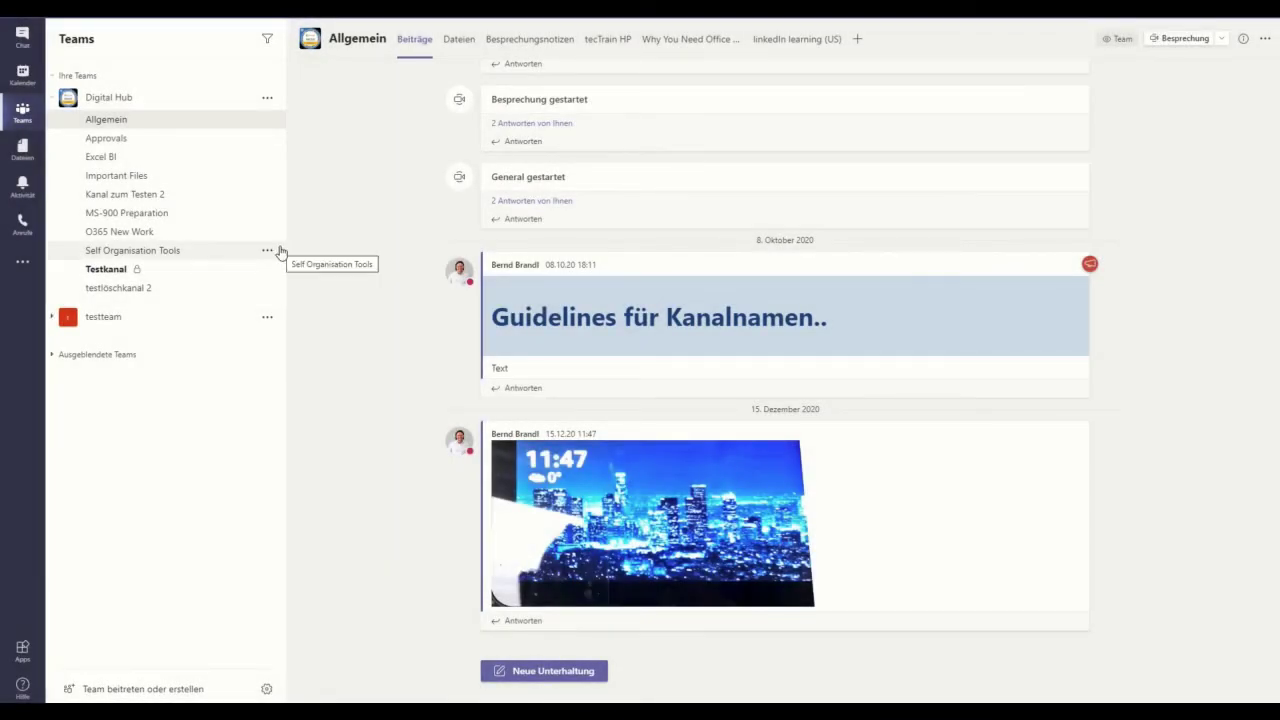
mouse_move(170, 175)
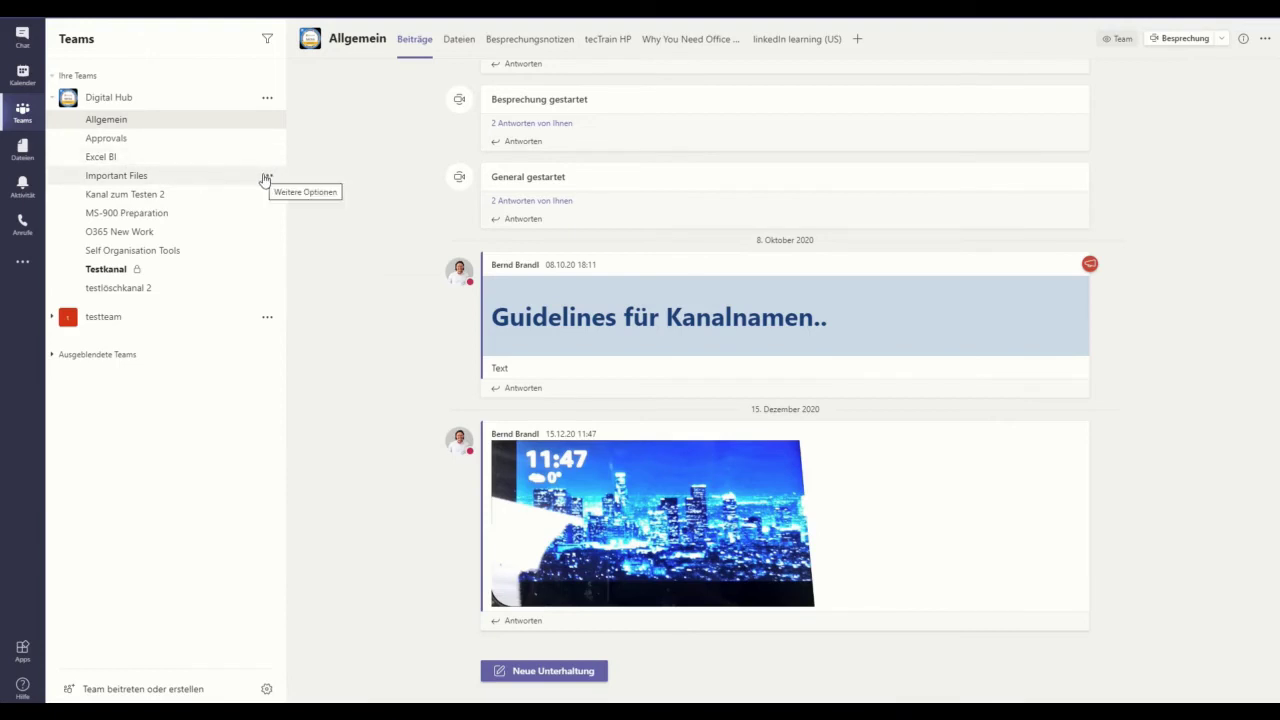
Pin the Important Files channel, and pin then unpin testteam's Allgemein channel
click(266, 177)
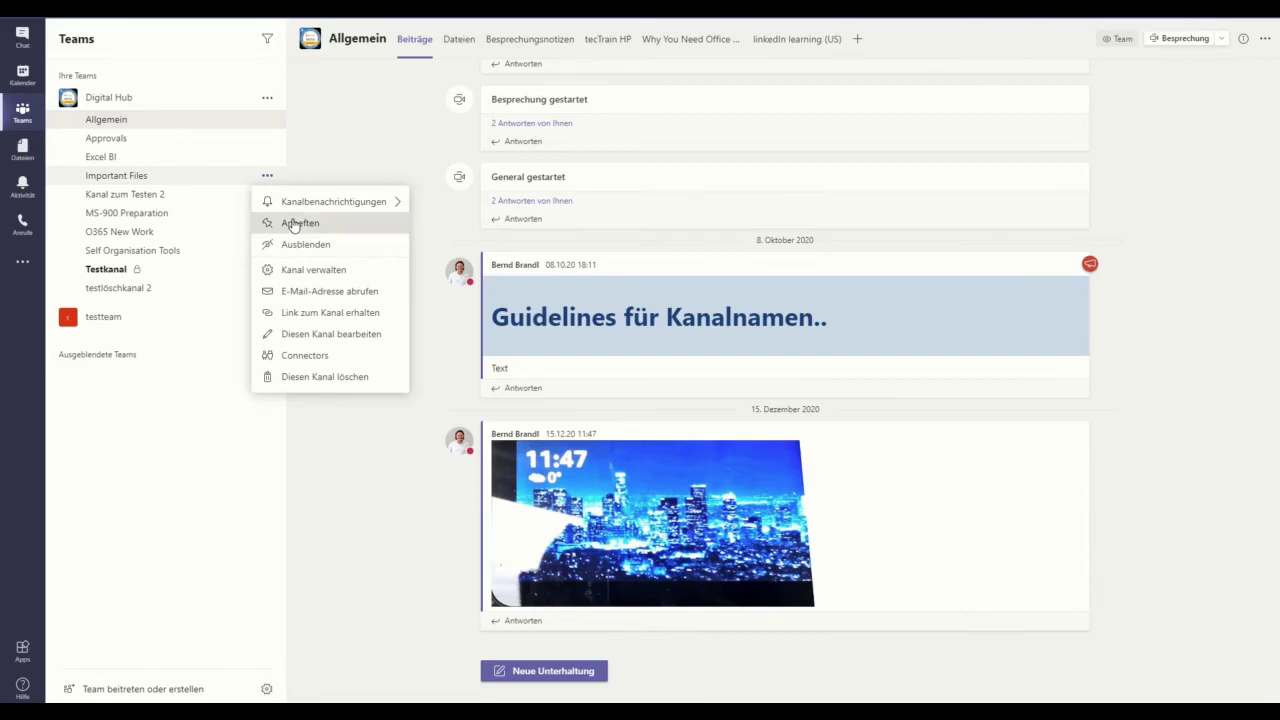
key(Escape)
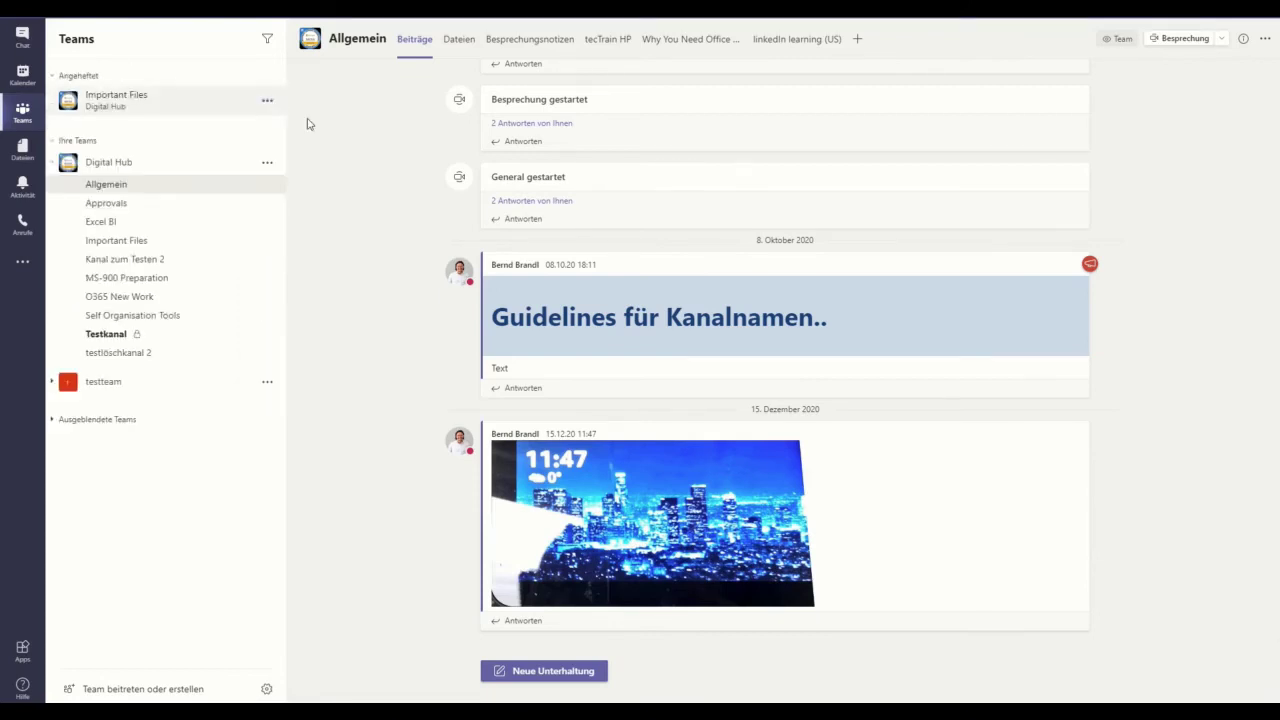
click(67, 388)
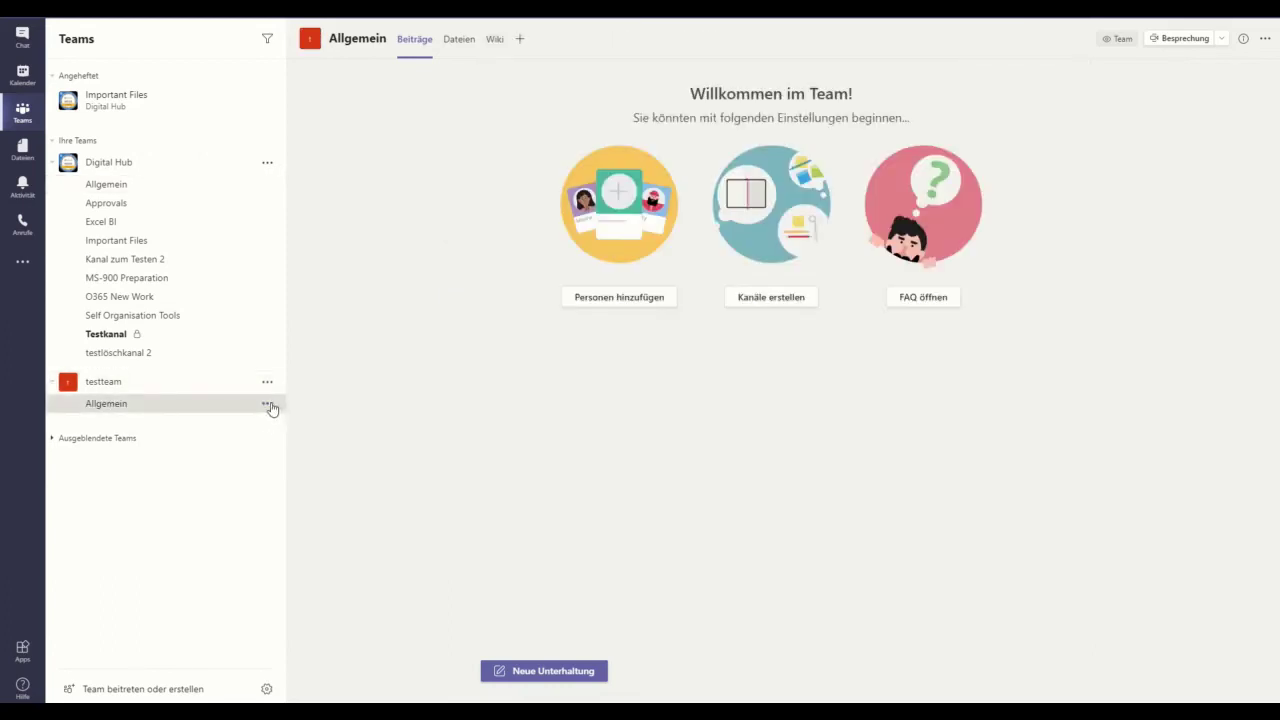
click(267, 403)
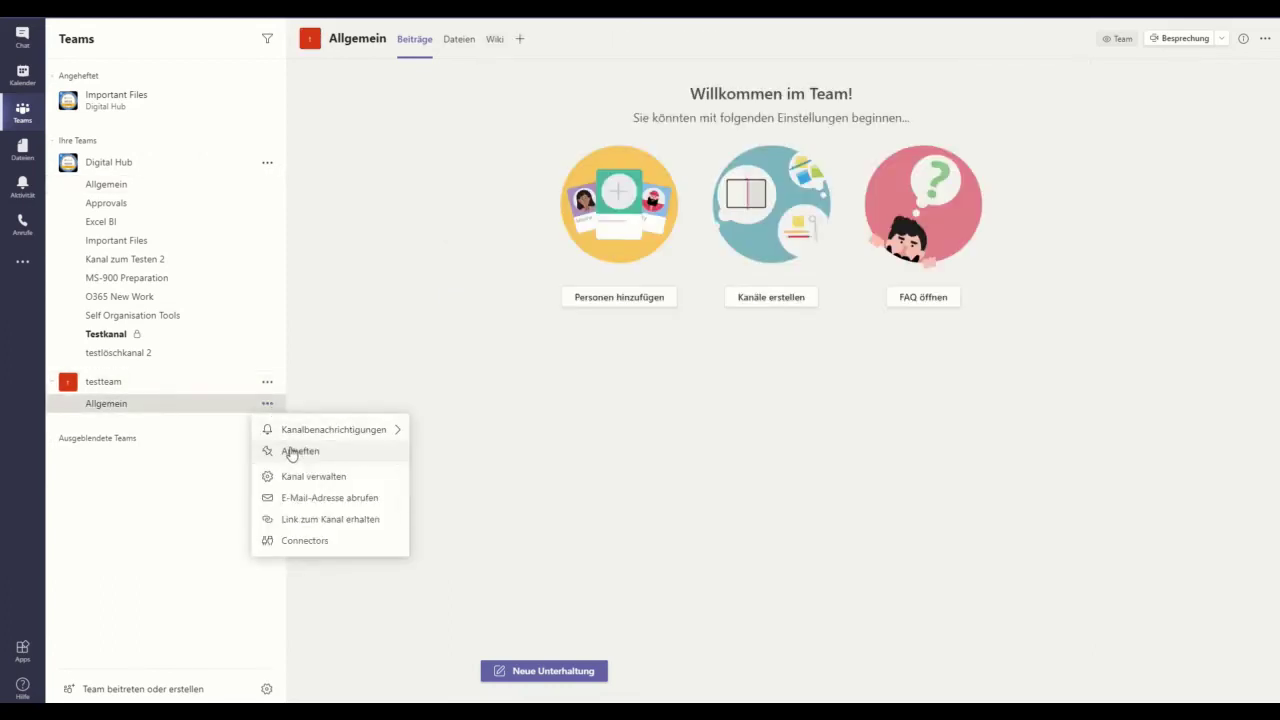
click(291, 451)
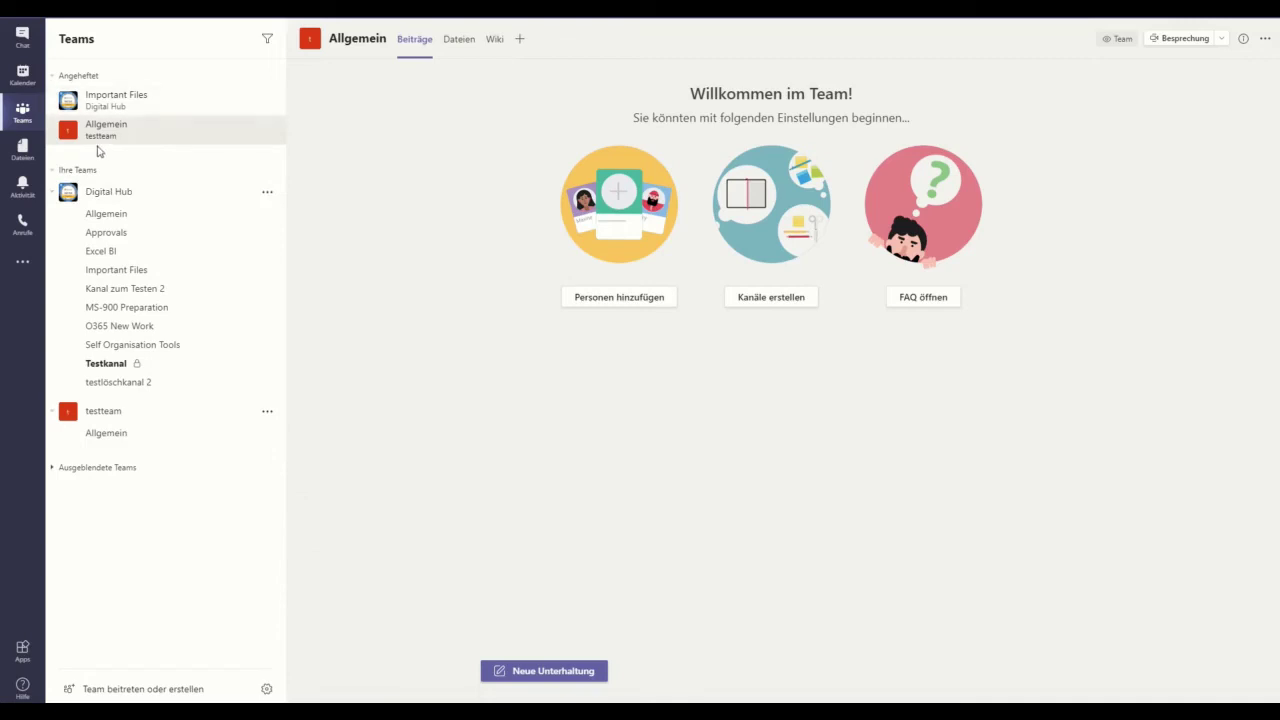
click(51, 413)
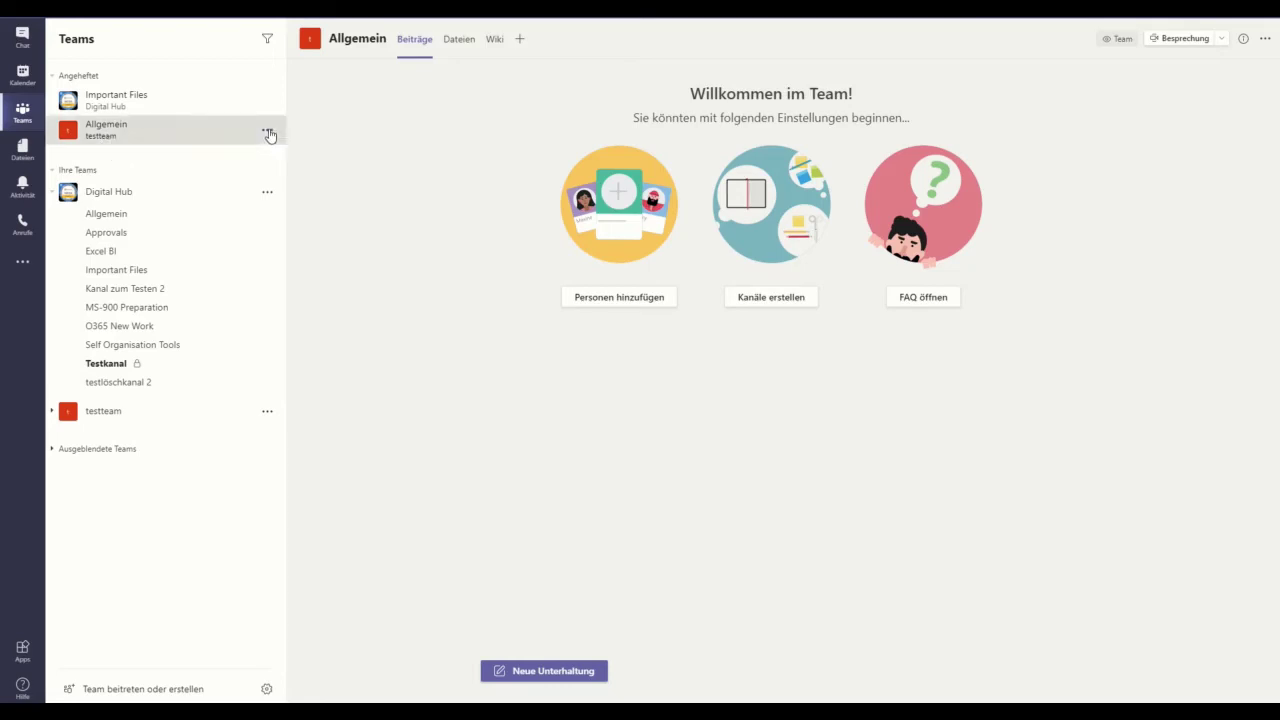
click(267, 131)
click(278, 178)
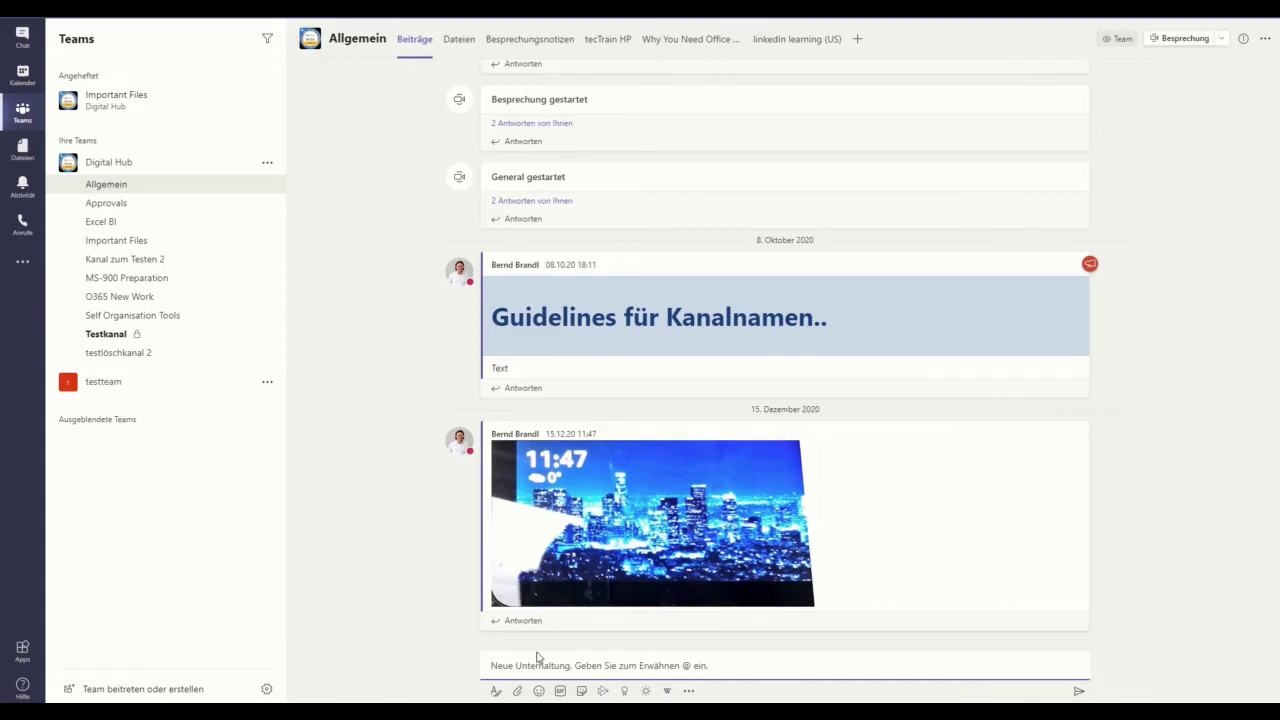
text(@)
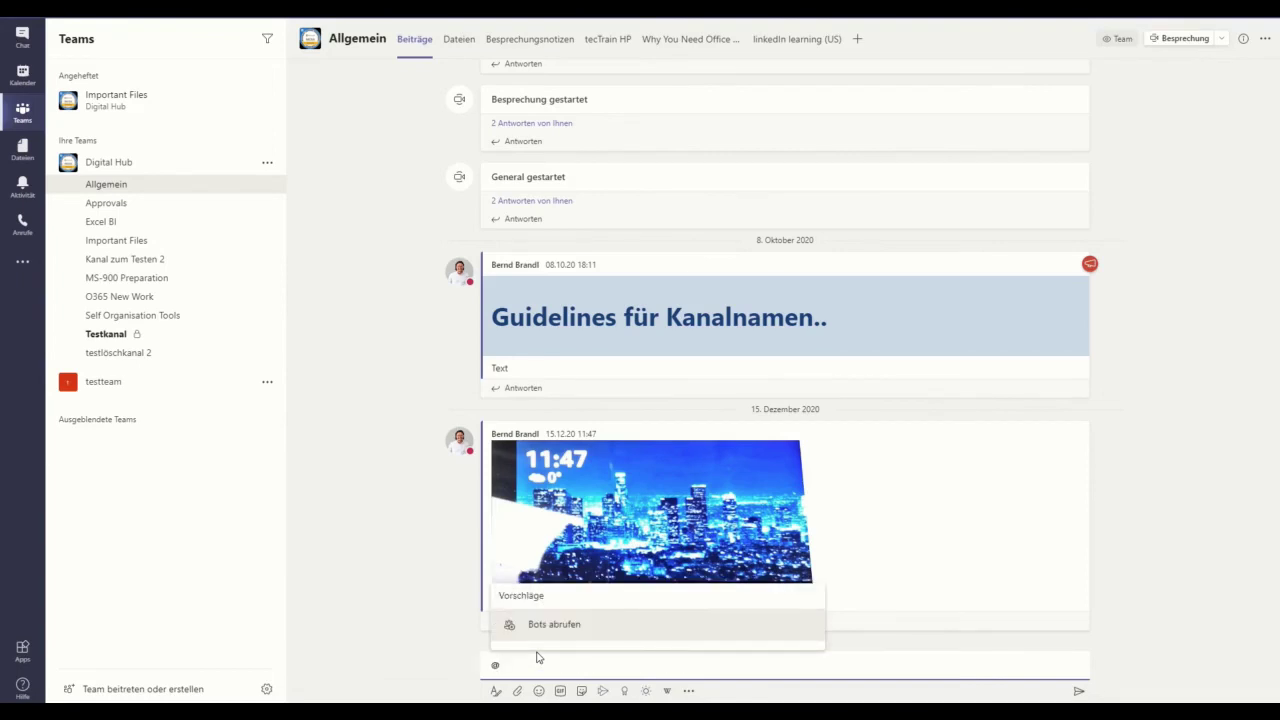
text(digi)
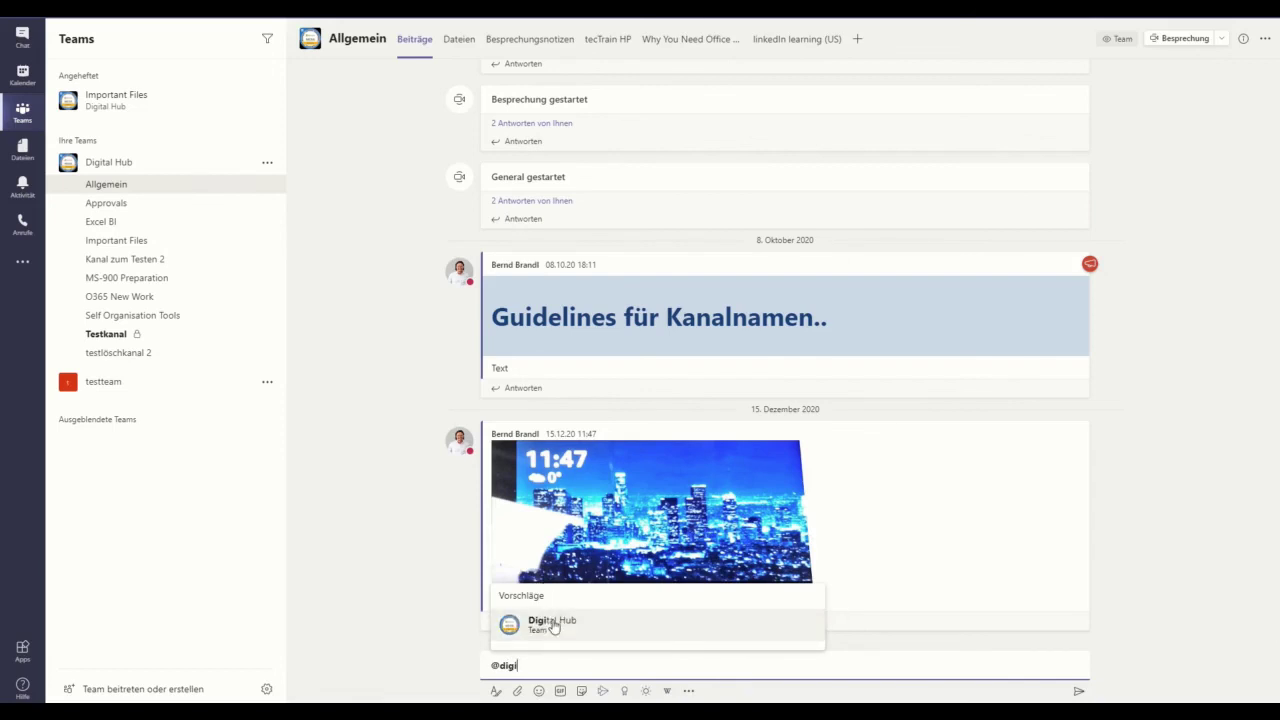
click(553, 624)
text(test)
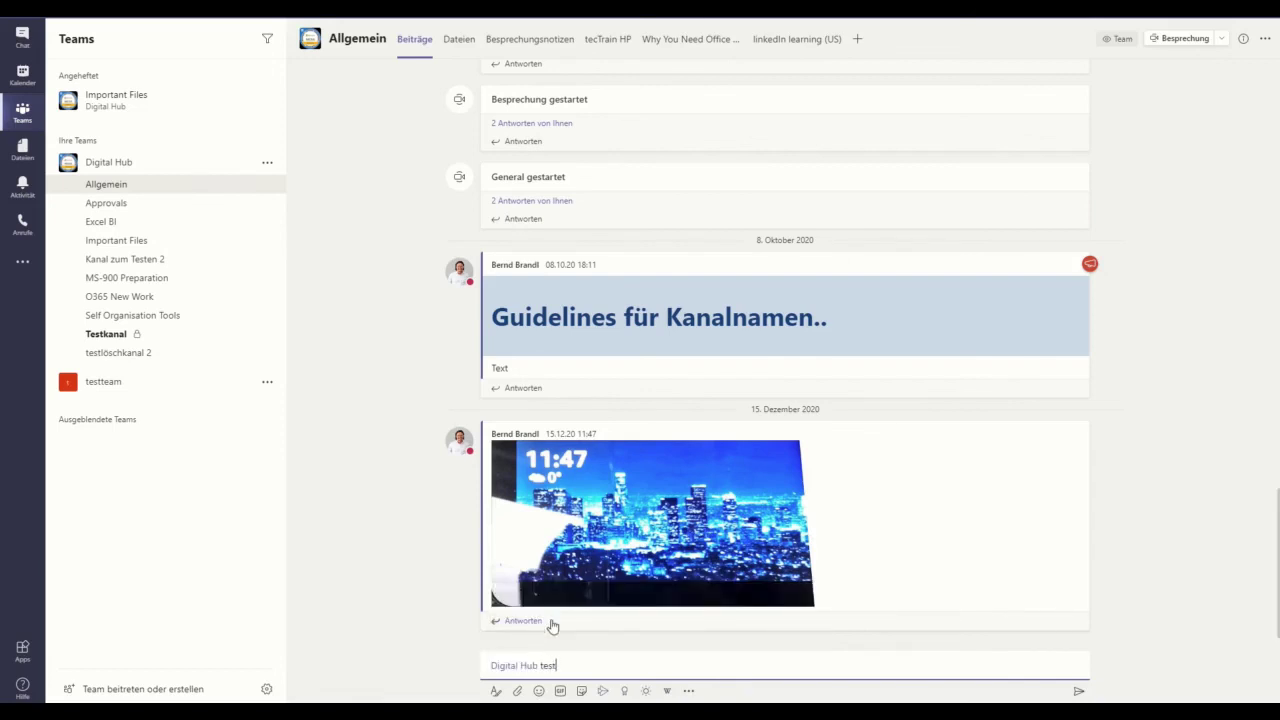
text(message)
key(Return)
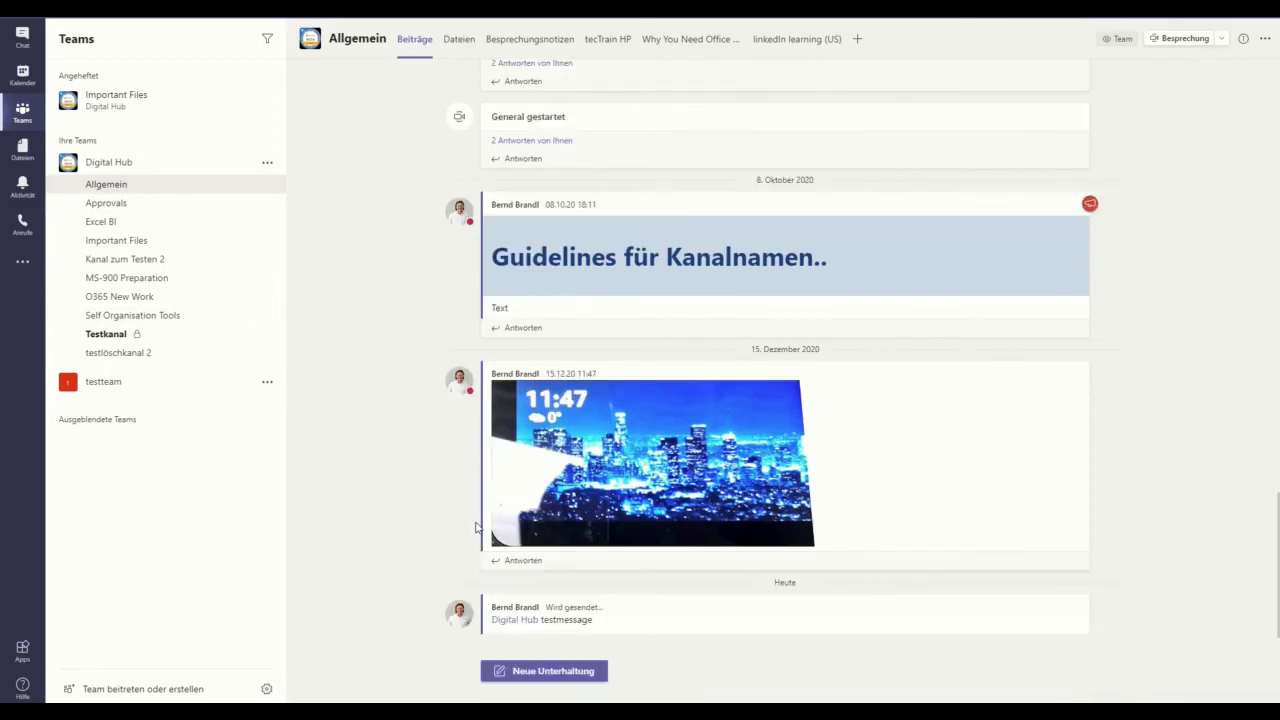